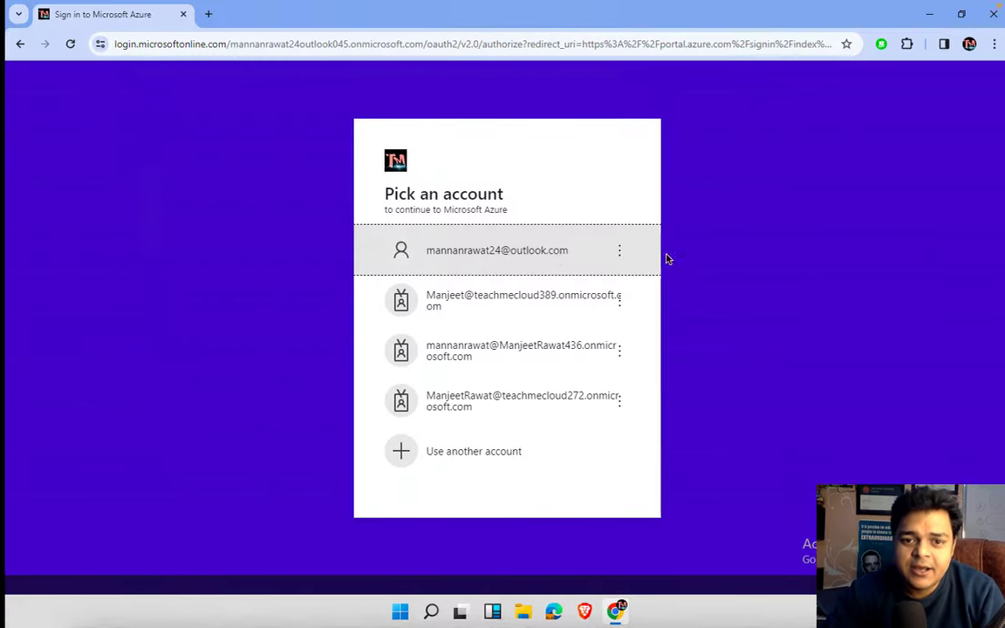
Step: Sign in with the personal outlook.com account using its password and the texted verification code
left_click(463, 258)
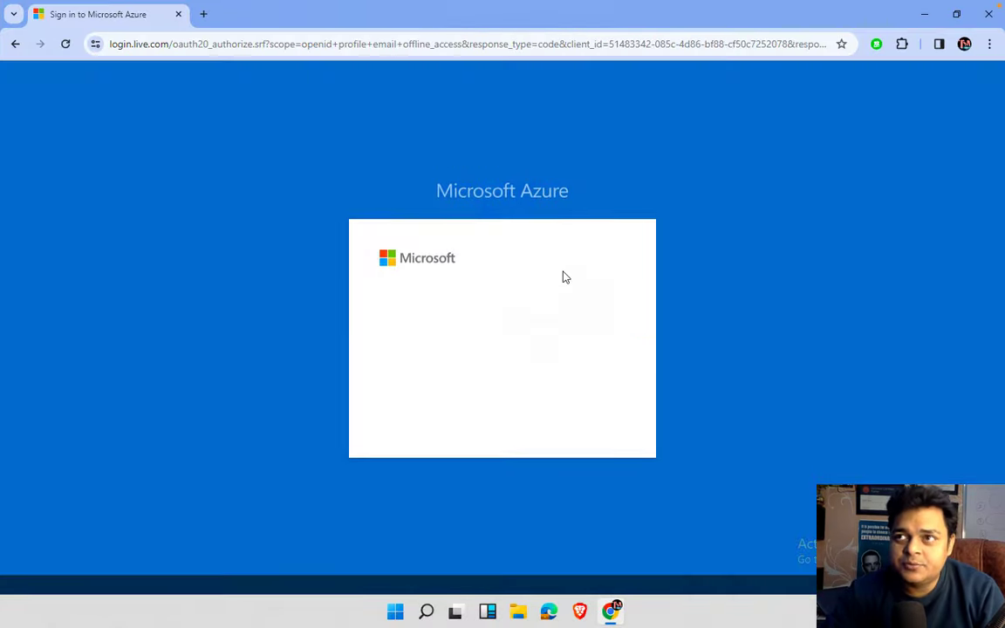
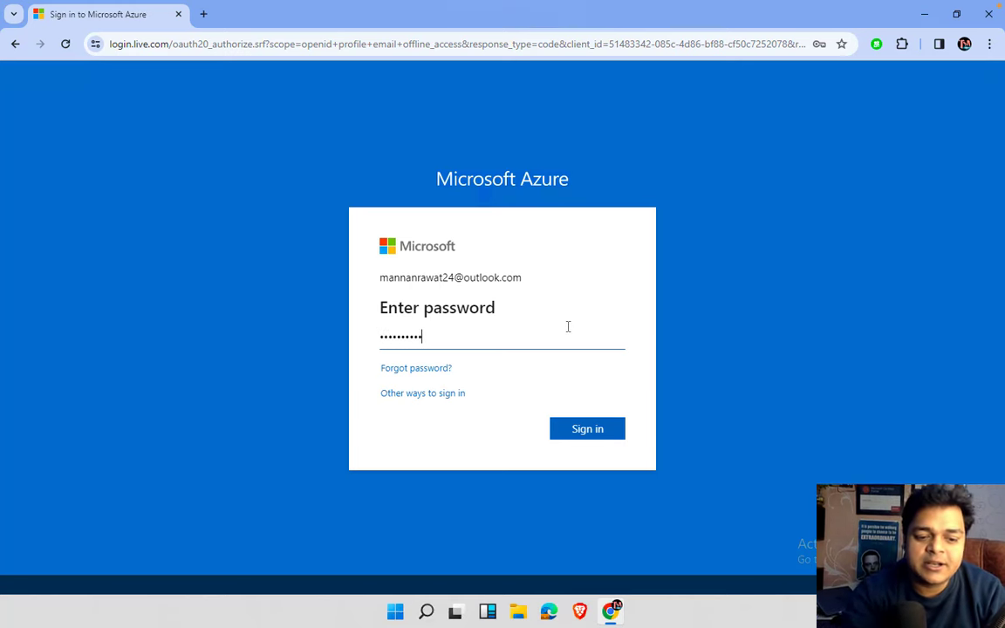
key("Return")
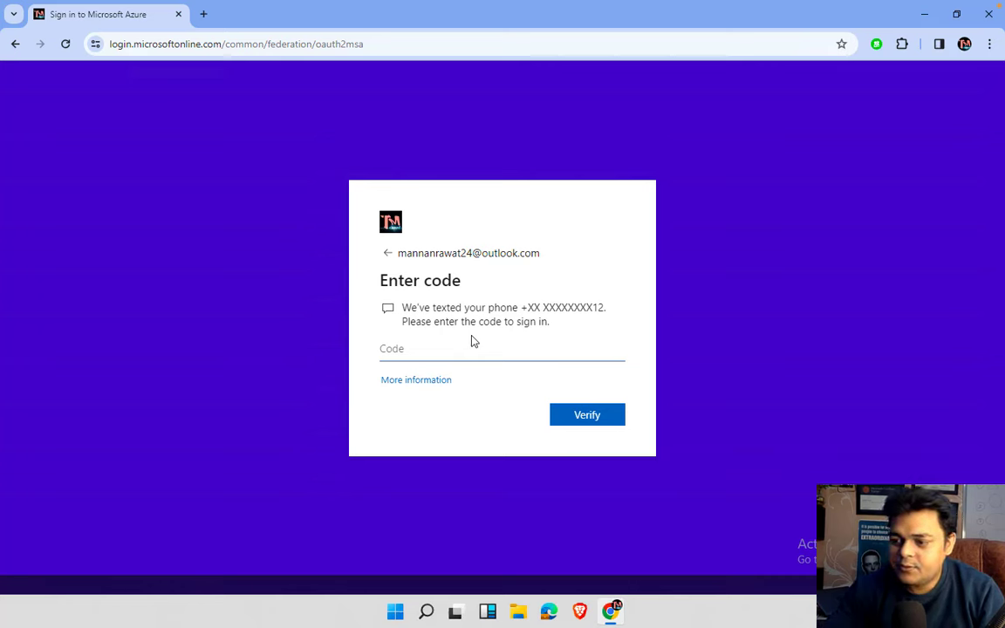
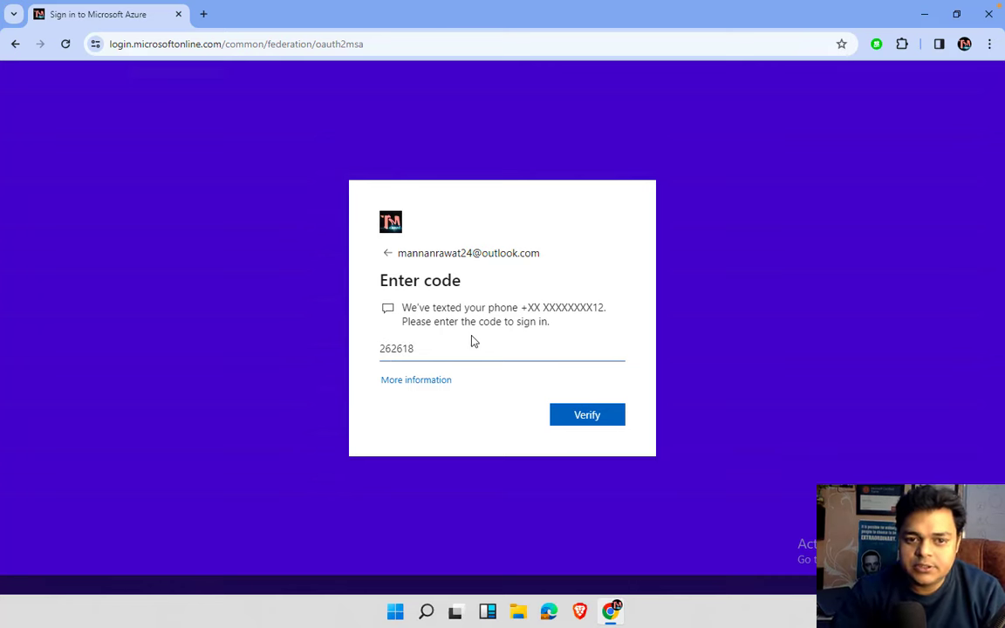
key("Return")
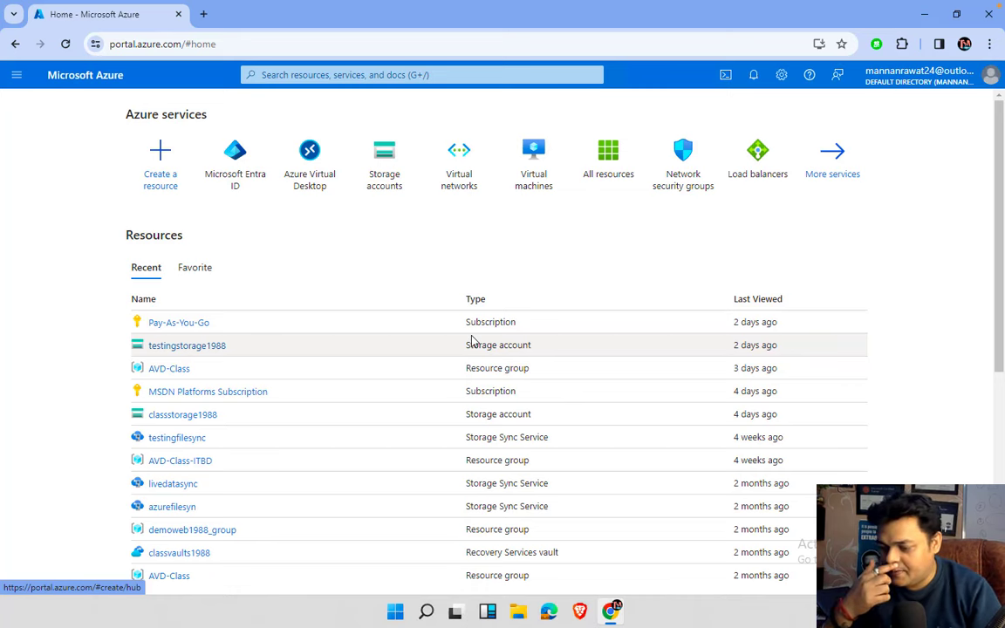
Step: Open the All services catalogue and bring up the Windows Run dialog with mspaint
left_click(850, 164)
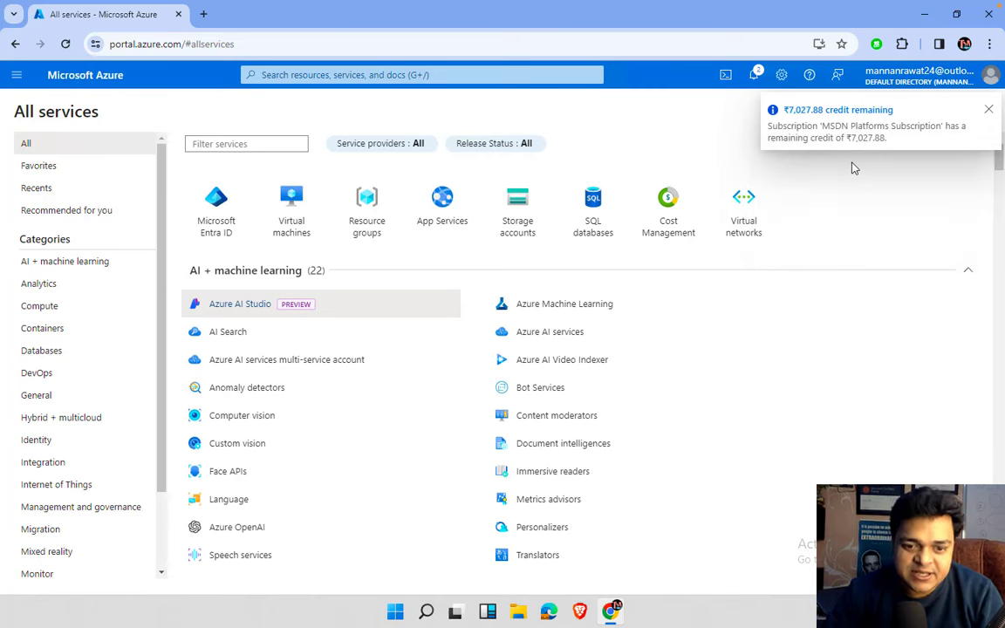
key("super+r")
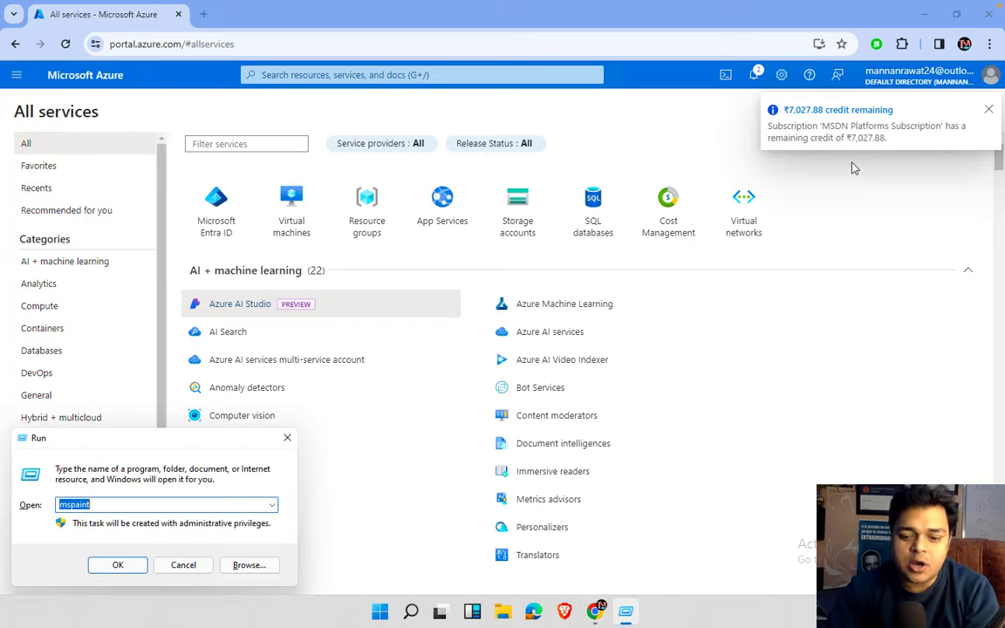
Step: Launch Paint and draw a black monitor rectangle with a stand on the left
key("Return")
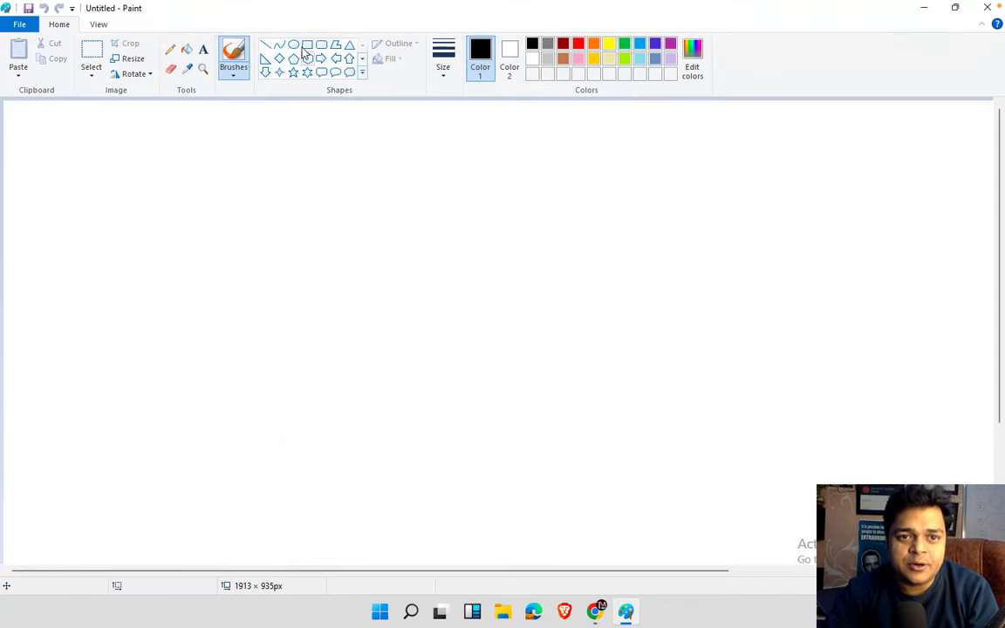
left_click(307, 45)
left_click_drag(133, 212, 167, 287)
left_click(266, 287)
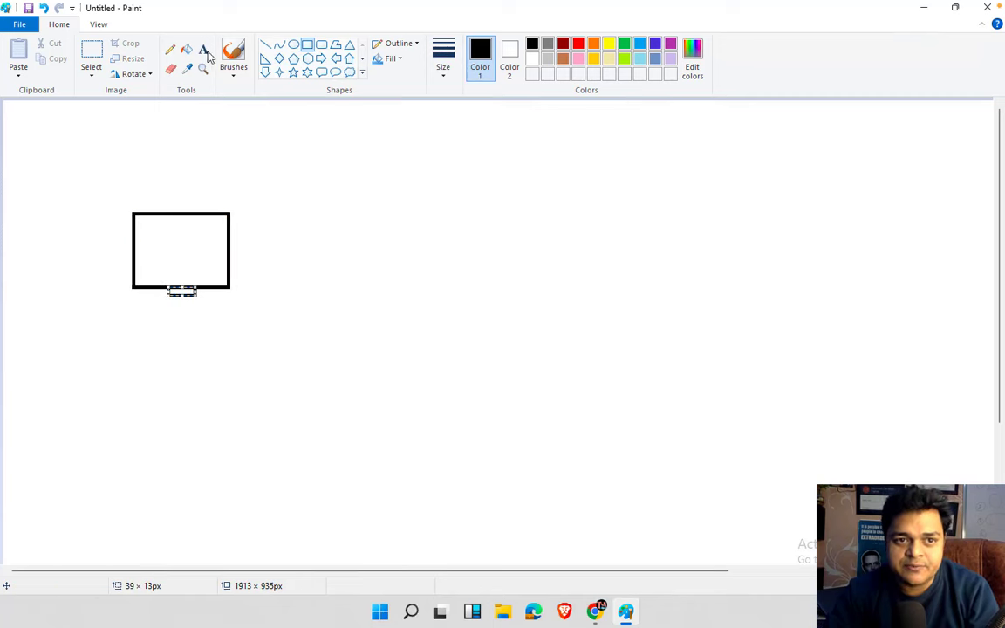
Step: Add the text 'Azure VM' beneath the monitor, pausing the screen recording meanwhile
left_click(203, 48)
left_click_drag(129, 327, 297, 358)
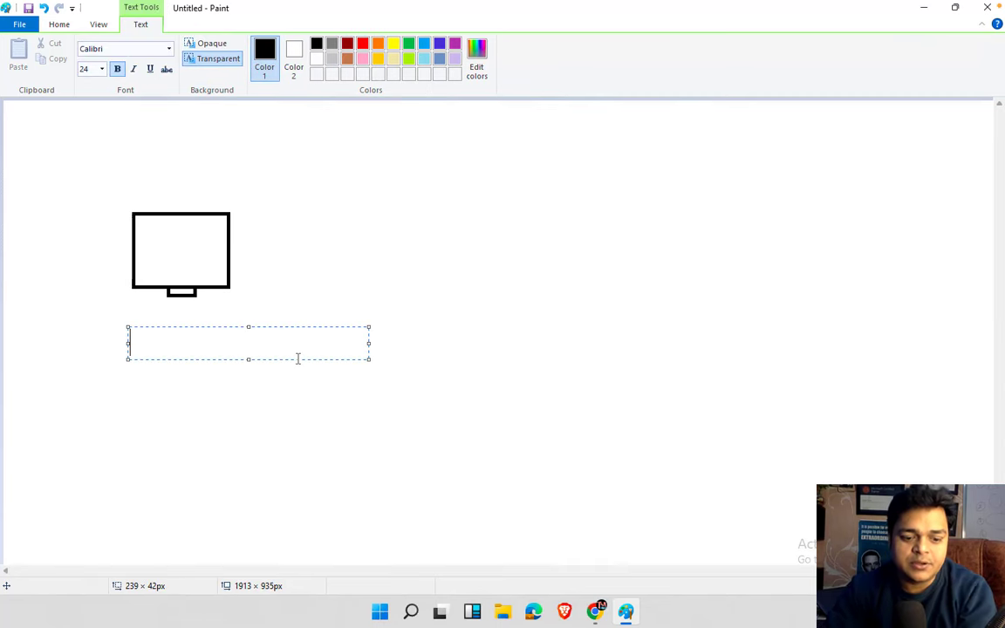
type("Azure ")
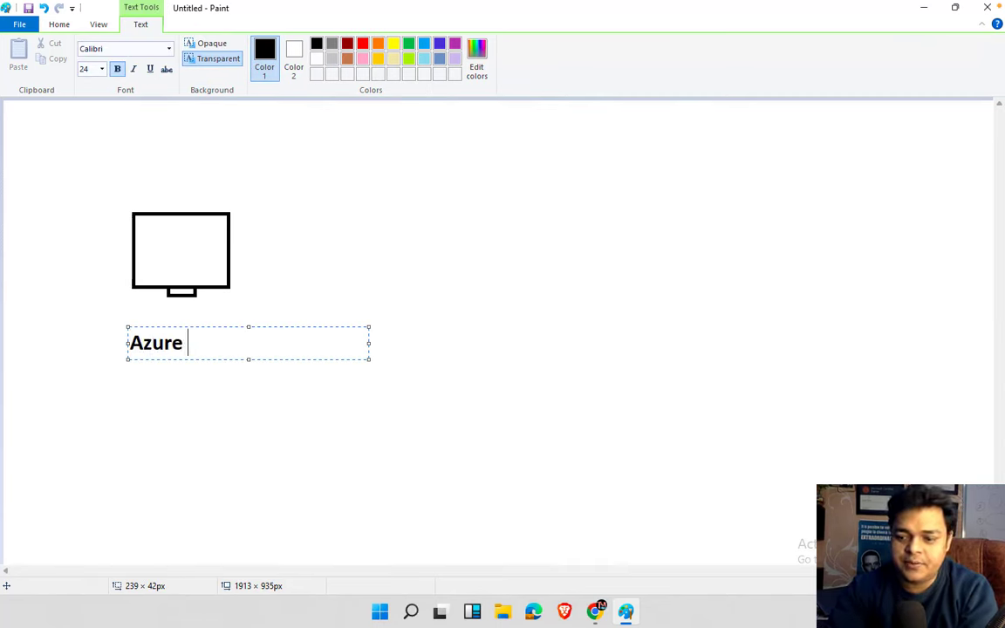
type("VM")
key("ctrl+Left")
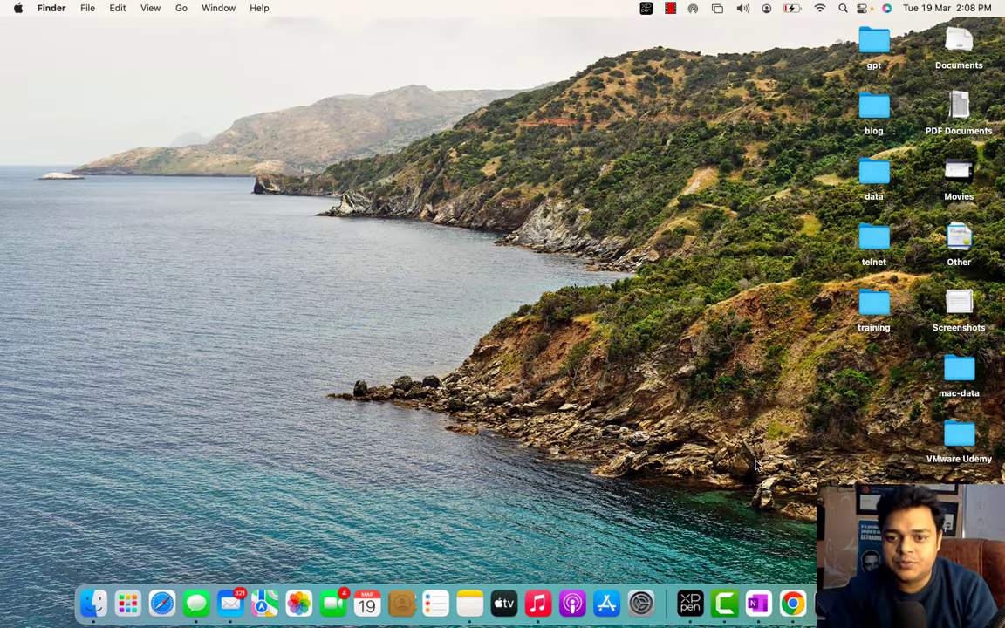
right_click(727, 606)
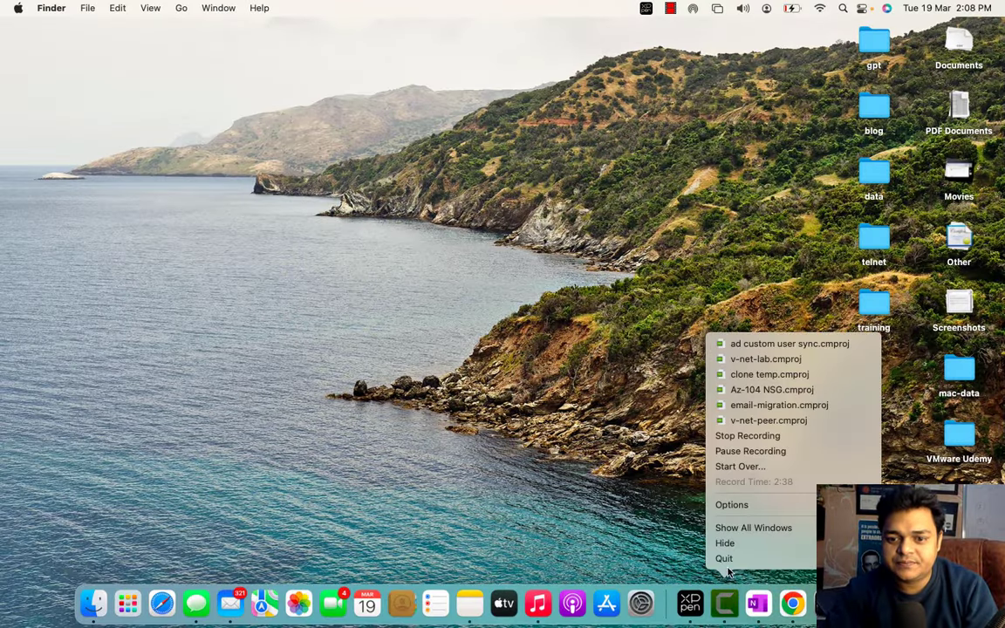
left_click(755, 453)
key("ctrl+Right")
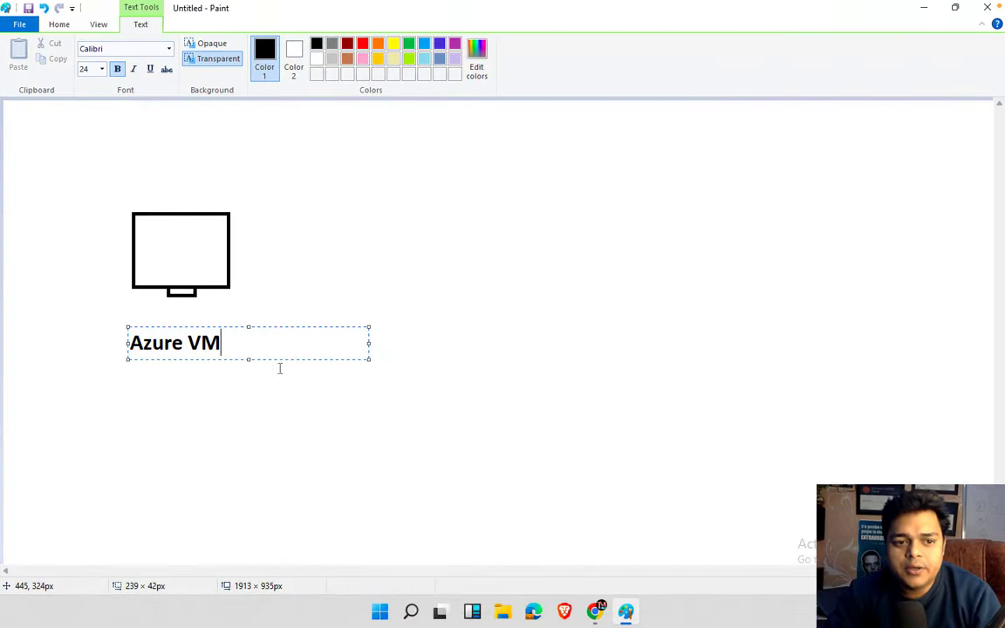
left_click(250, 397)
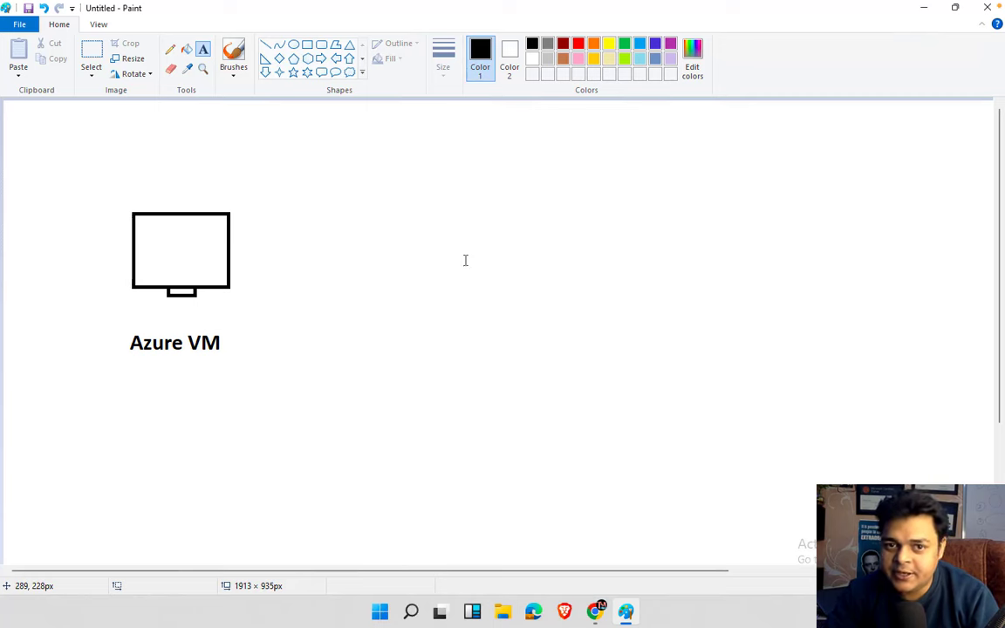
Step: Draw a dark red monitor with a stand on the right side of the canvas
left_click(307, 44)
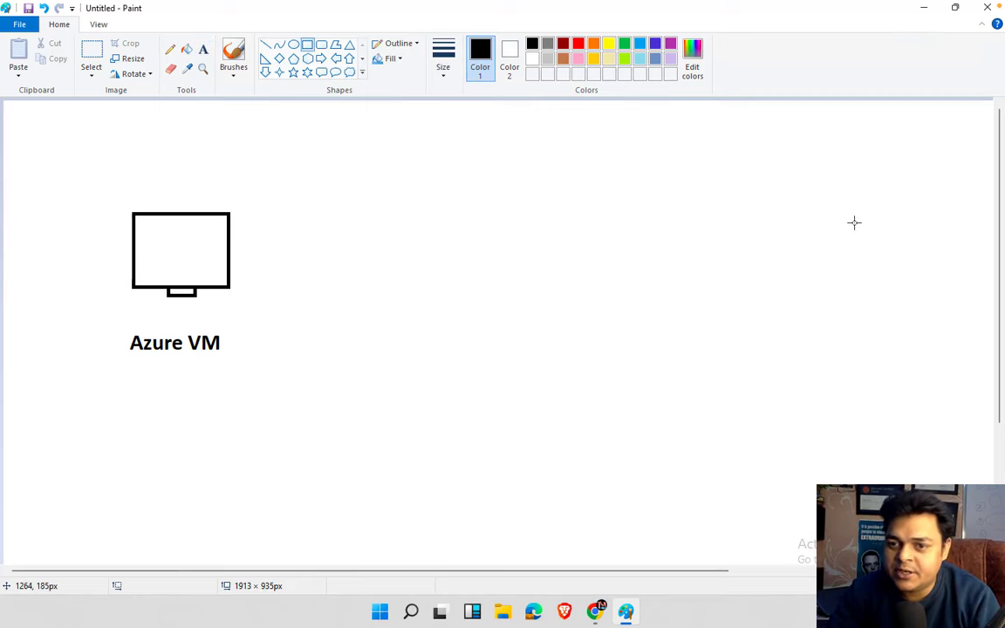
left_click_drag(843, 219, 865, 269)
left_click(563, 42)
left_click(203, 48)
Step: Label the red monitor 'Laptop' in a text box below it
left_click(819, 306)
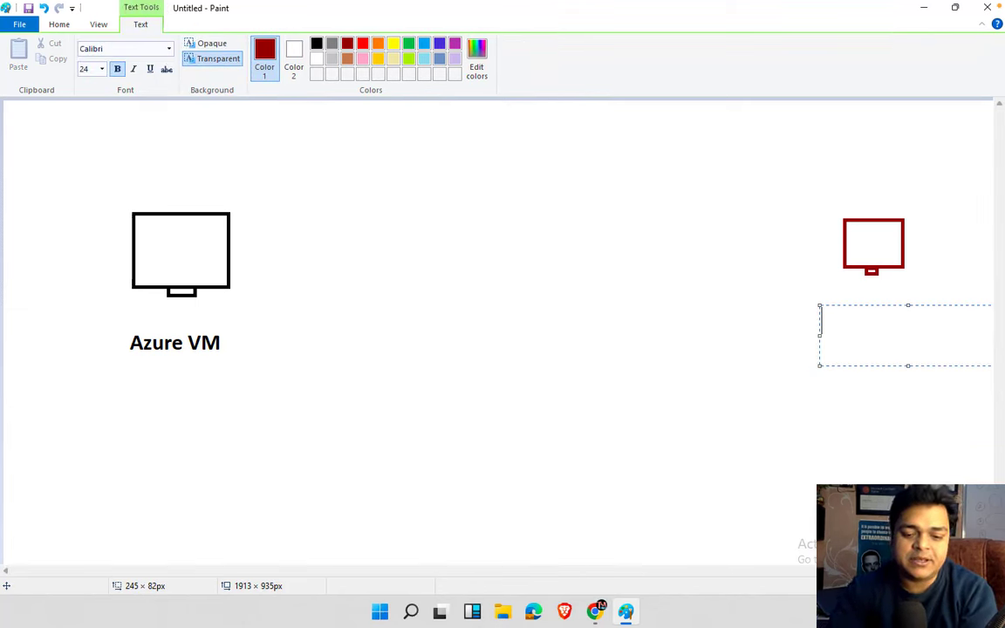
type("Laptop")
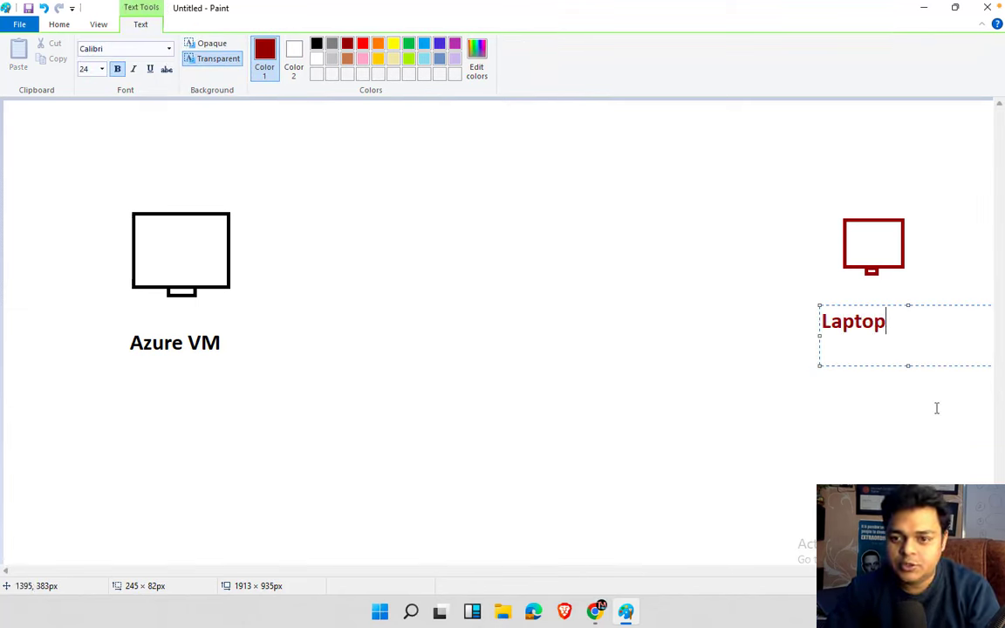
left_click(863, 415)
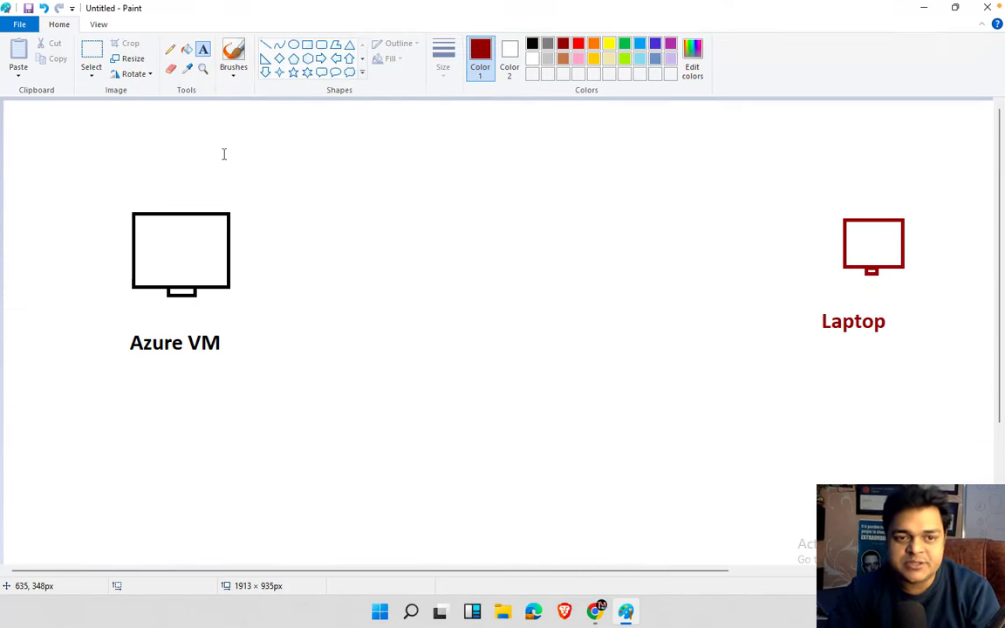
left_click(171, 50)
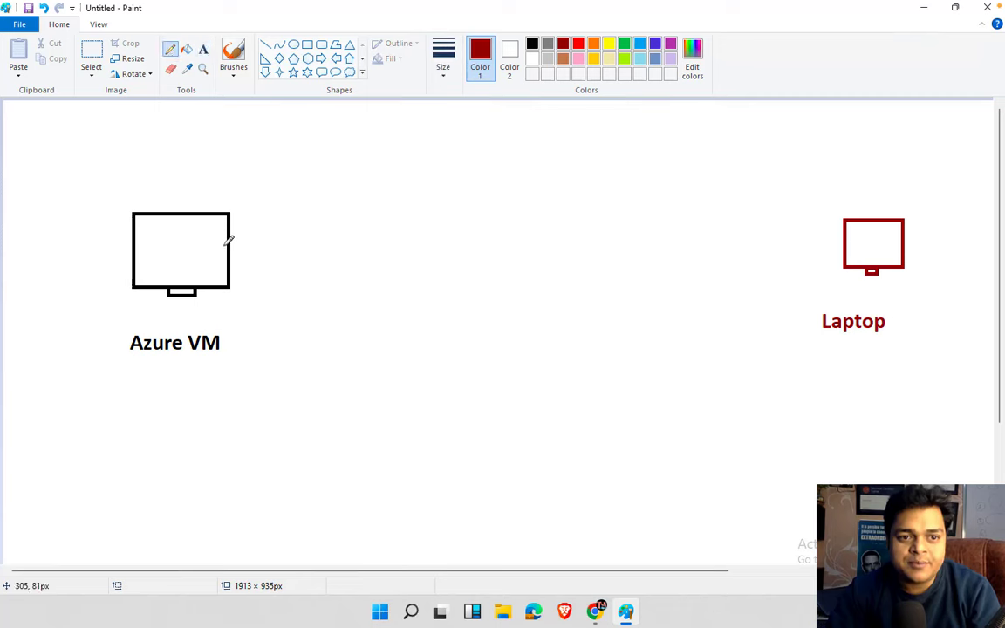
Step: Pick a line thickness and draw three freehand dark red arrows from Azure VM to Laptop
left_click(448, 77)
left_click(459, 174)
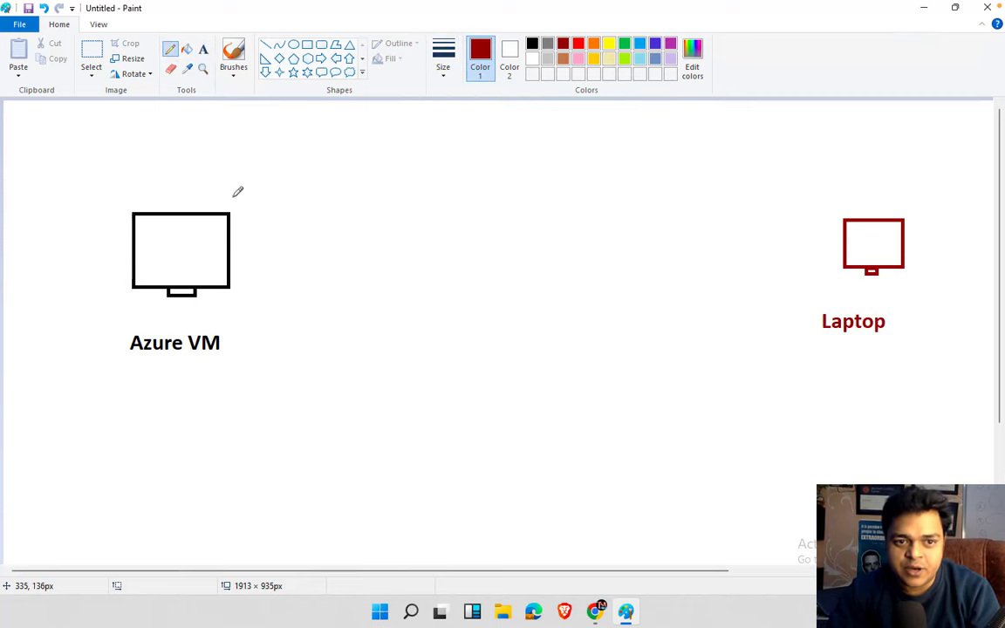
mouse_move(233, 195)
left_mouse_down()
mouse_move(344, 167)
mouse_move(626, 158)
mouse_move(786, 173)
mouse_move(818, 196)
left_mouse_up()
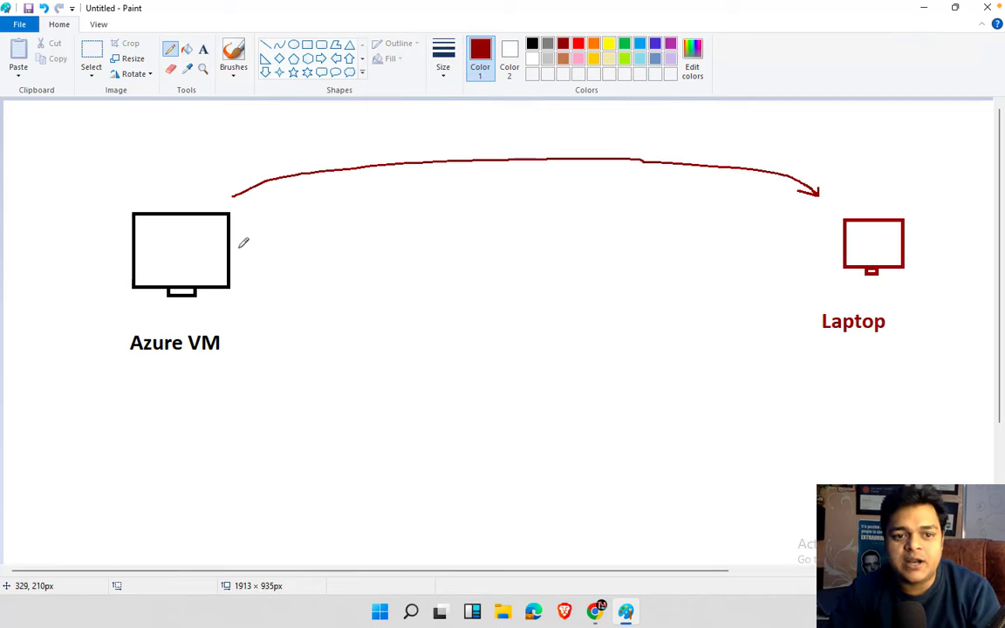
mouse_move(238, 247)
left_mouse_down()
mouse_move(650, 220)
mouse_move(804, 247)
mouse_move(795, 258)
left_mouse_up()
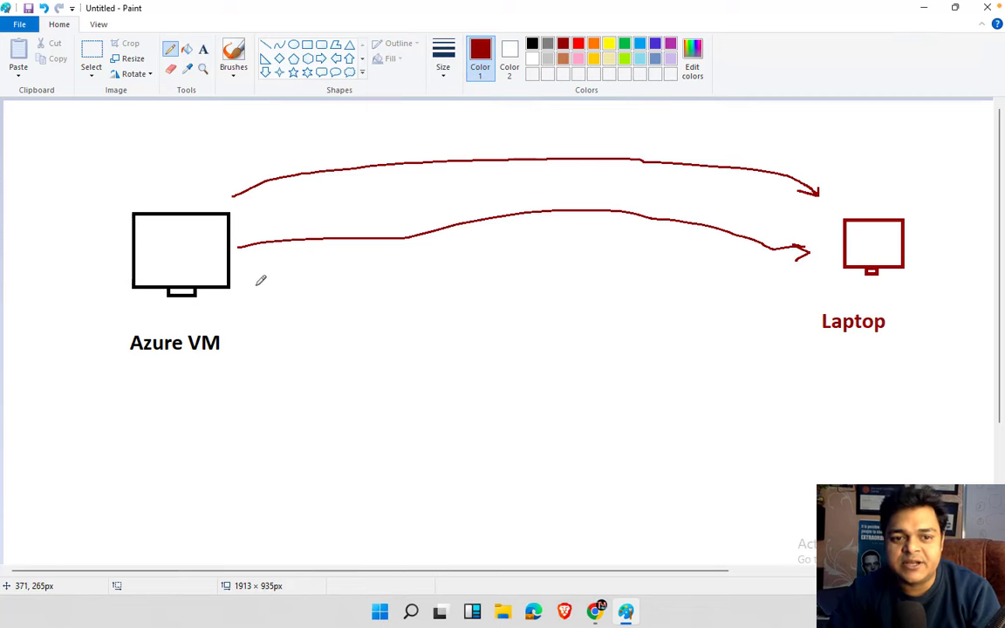
mouse_move(256, 284)
left_mouse_down()
mouse_move(651, 301)
mouse_move(806, 296)
left_mouse_up()
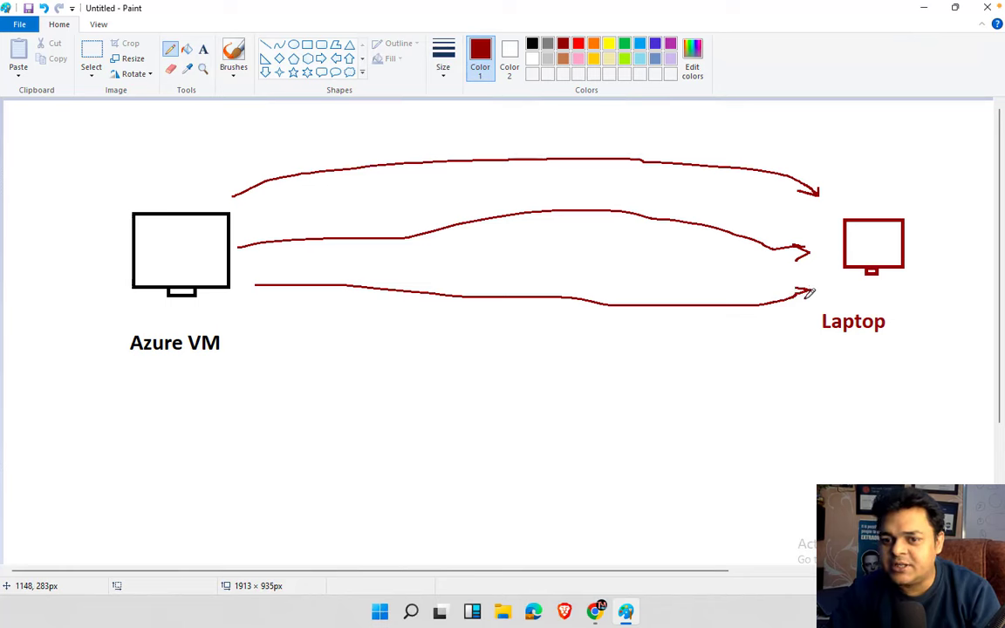
Step: Add an 'RDP-3389' label above the top arrow and colour it indigo
left_click(202, 49)
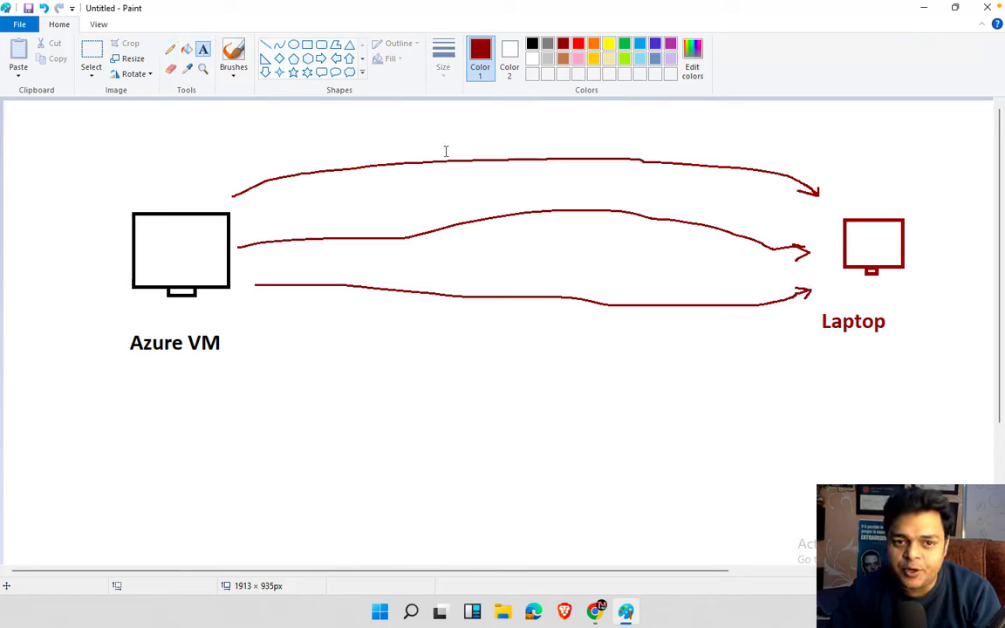
left_click(406, 130)
type("RD")
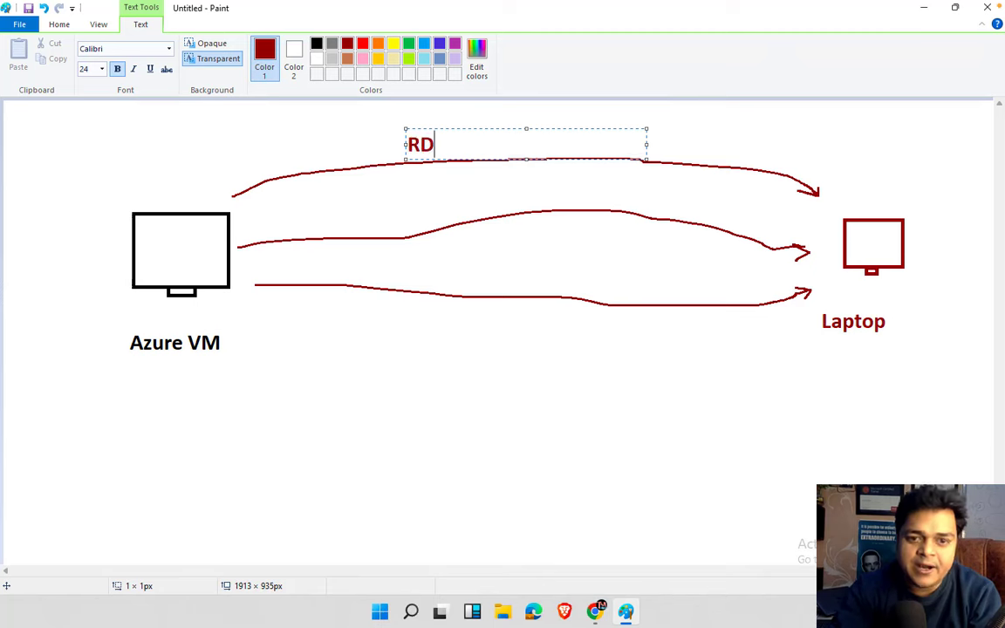
type("P-338")
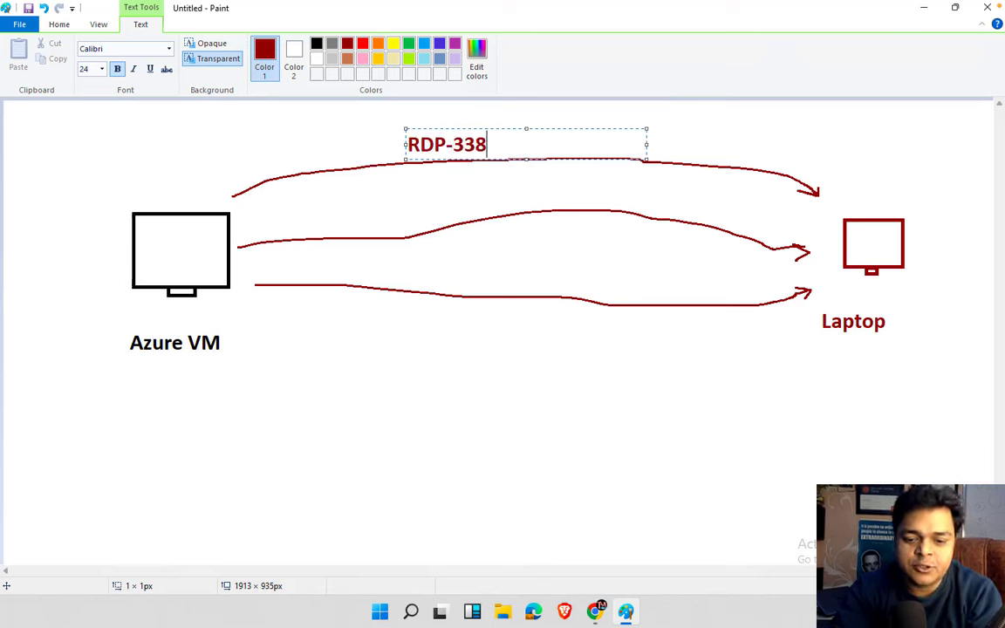
type("9")
left_click_drag(510, 146, 329, 140)
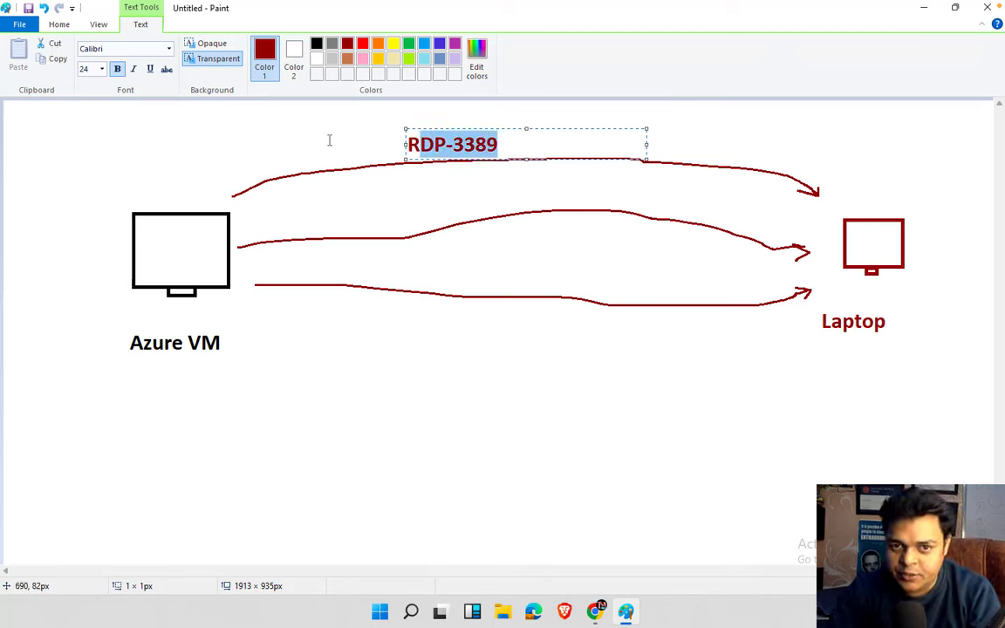
left_click(439, 43)
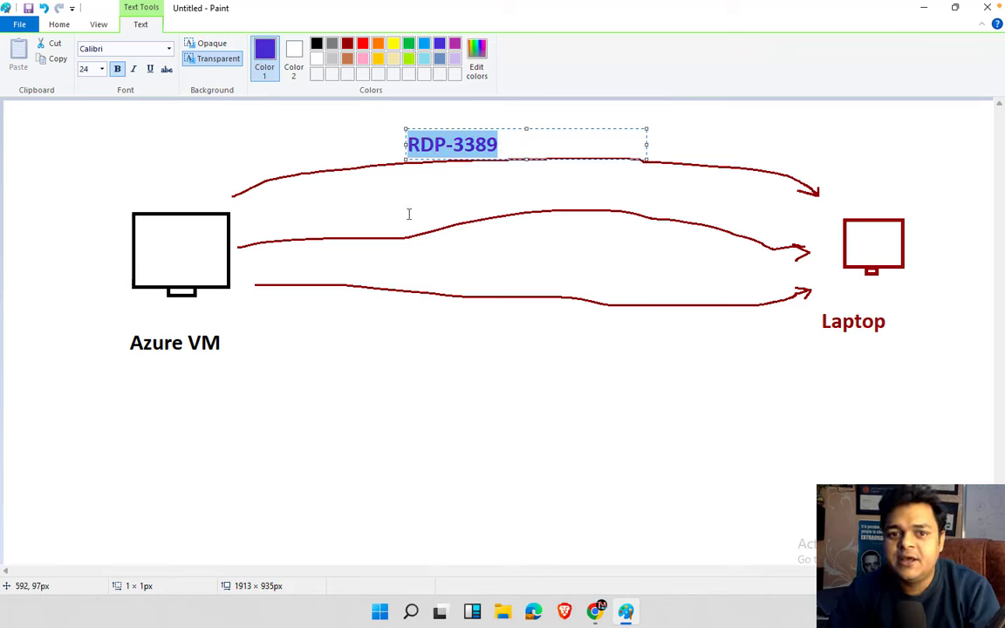
left_click(402, 210)
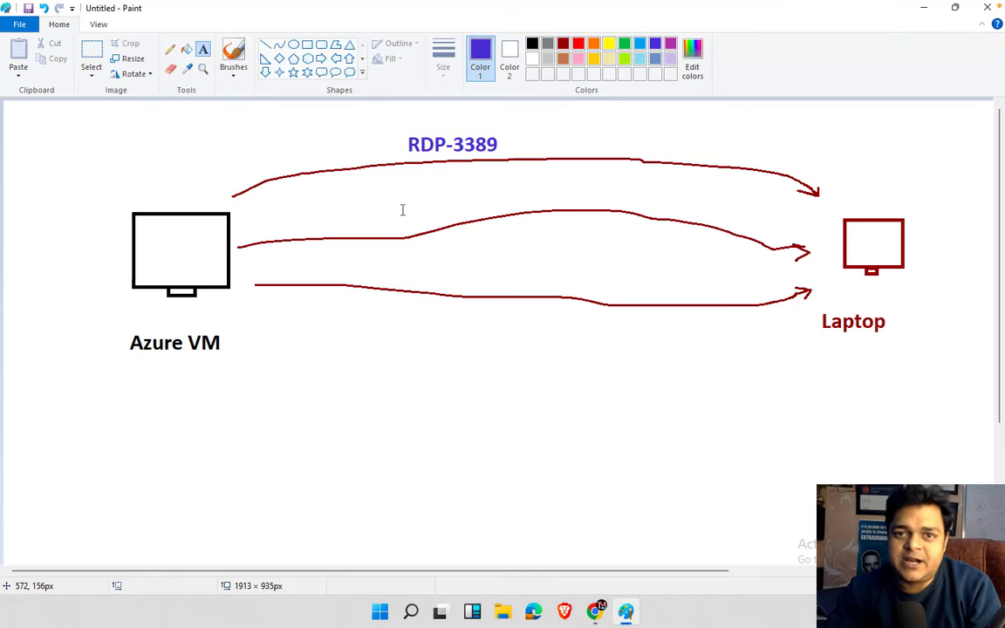
Step: Add 'Bastion' and 'ssh-22' labels over the middle and bottom arrows
left_click(394, 191)
type("Bastion")
left_click(478, 282)
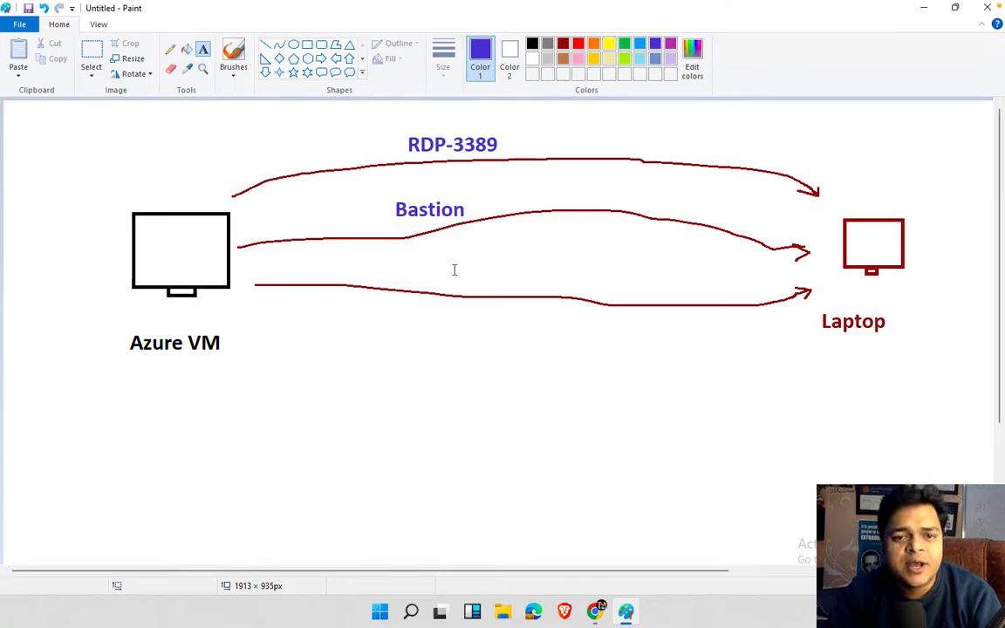
left_click(446, 263)
left_click(438, 255)
type("ssh")
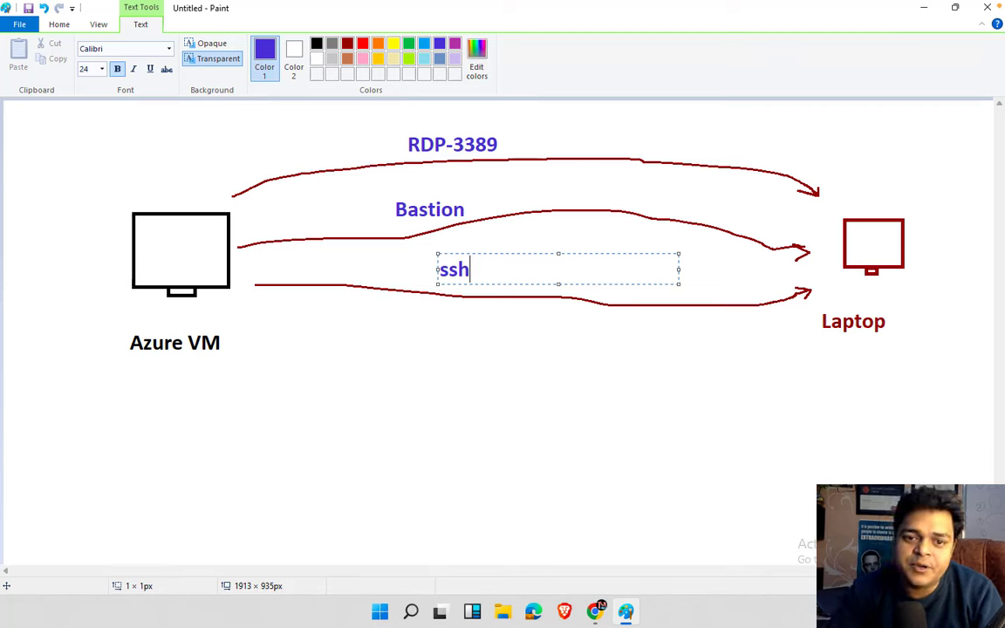
type("-22")
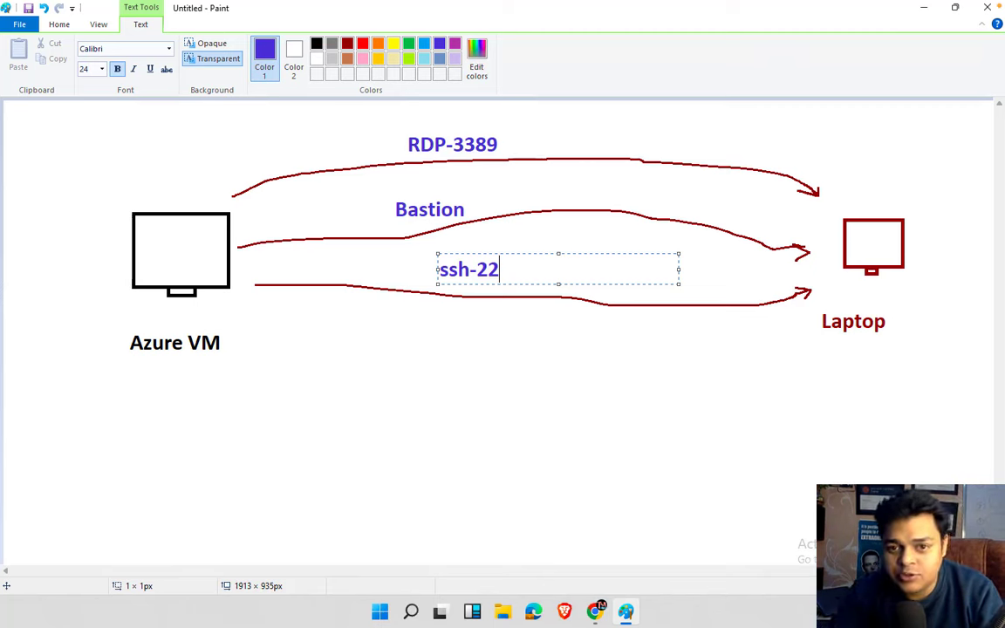
left_click(474, 328)
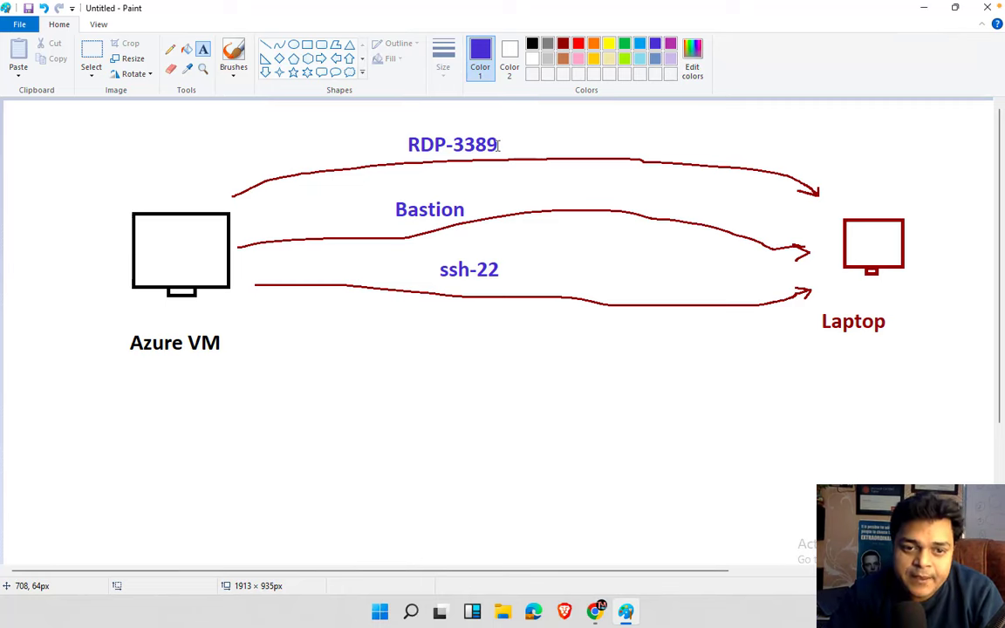
Step: Switch back to the browser showing the Azure portal's All services page
left_click(594, 612)
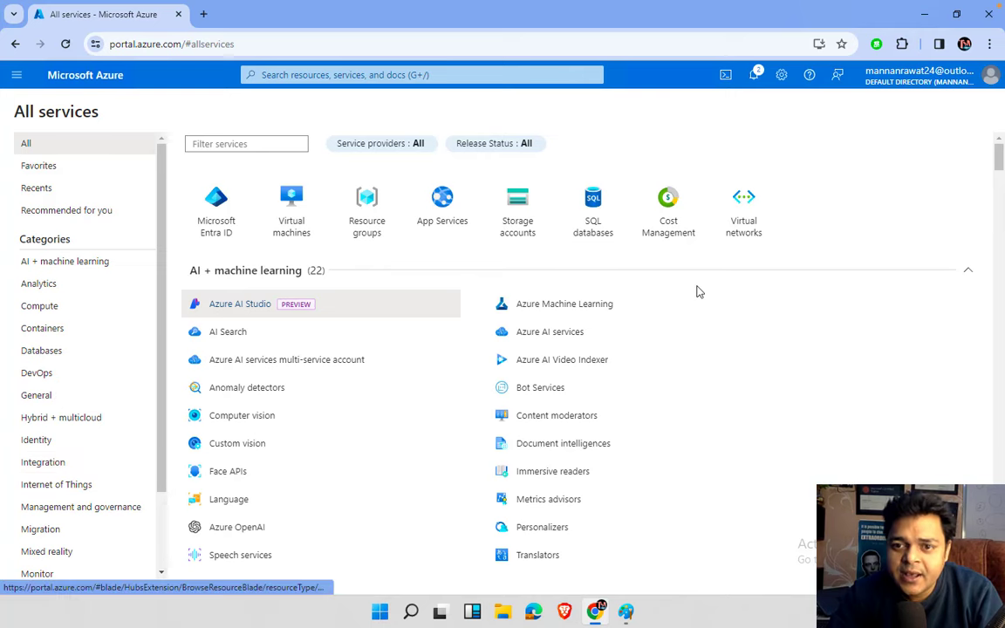
Step: Check vm-subnet's address range in class-v-net's Subnets, then return to the Virtual networks list
left_click(729, 225)
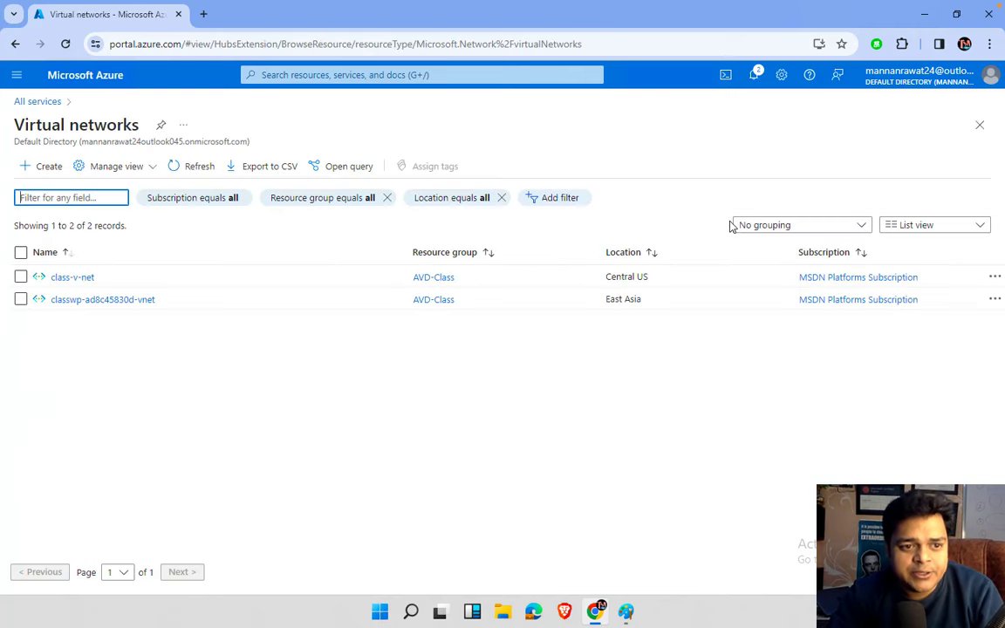
left_click(73, 276)
left_click(275, 375)
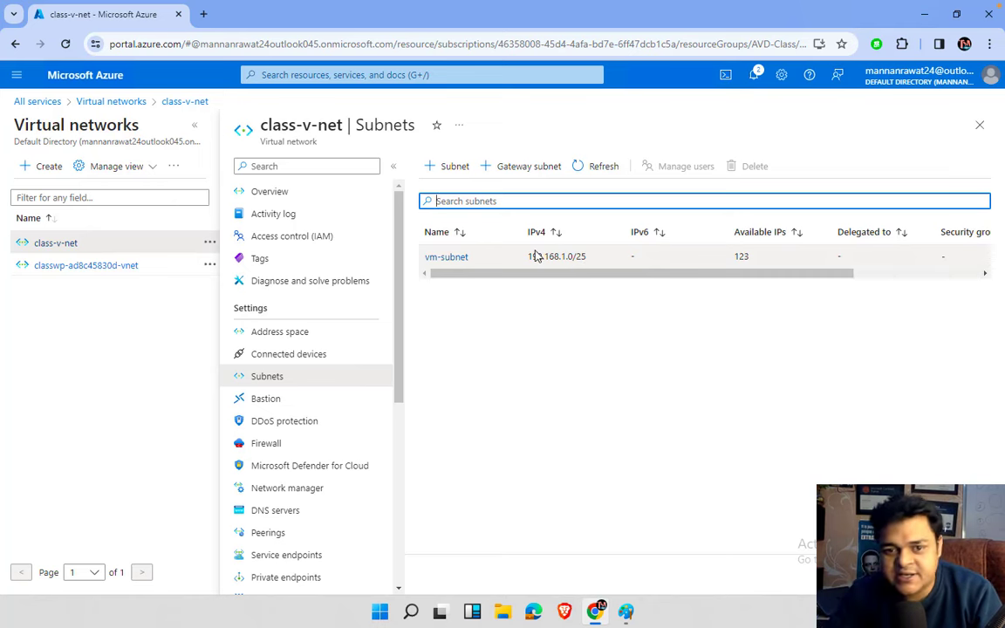
left_click(114, 102)
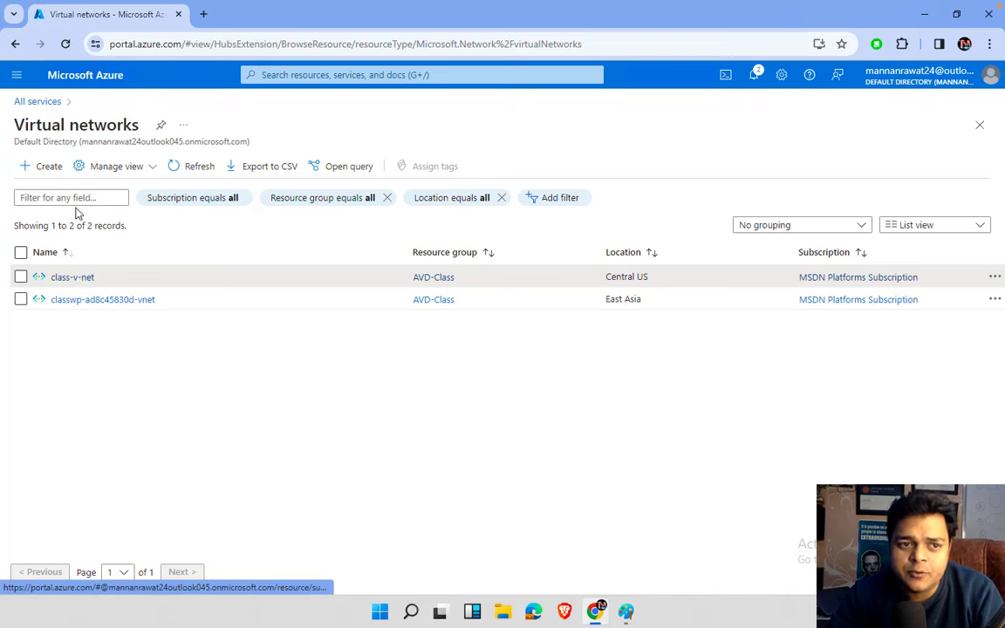
Step: Start creating a new virtual network and name it 'bastion-vnet'
left_click(42, 170)
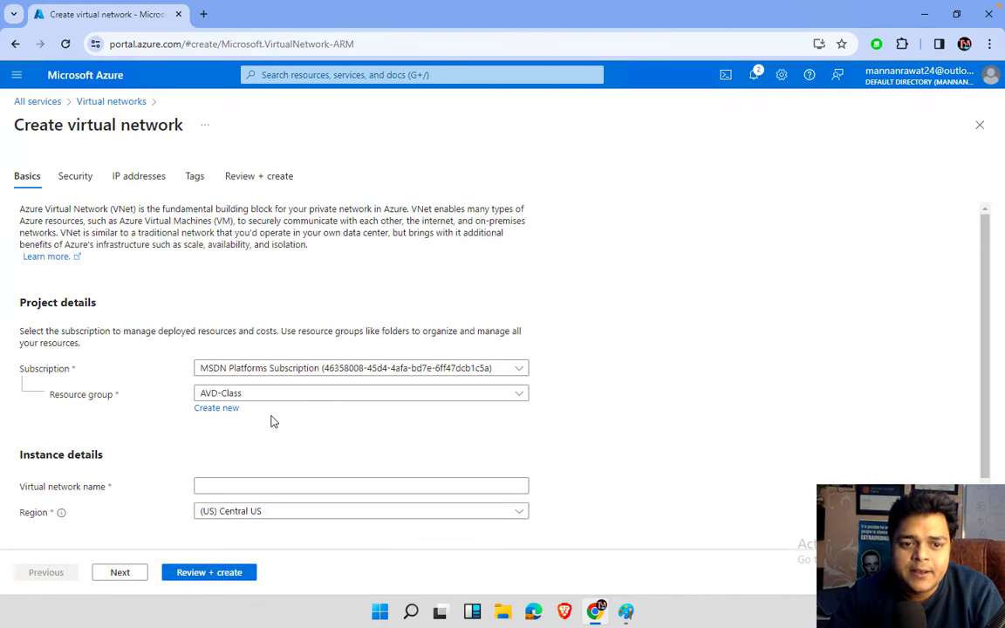
scroll(271, 410, "down", 1)
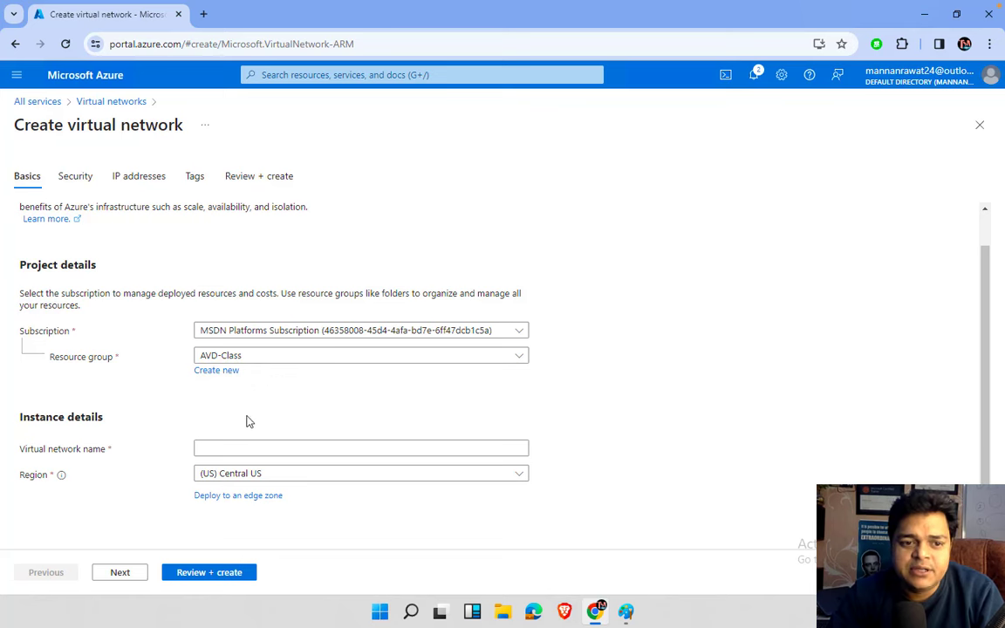
left_click(241, 446)
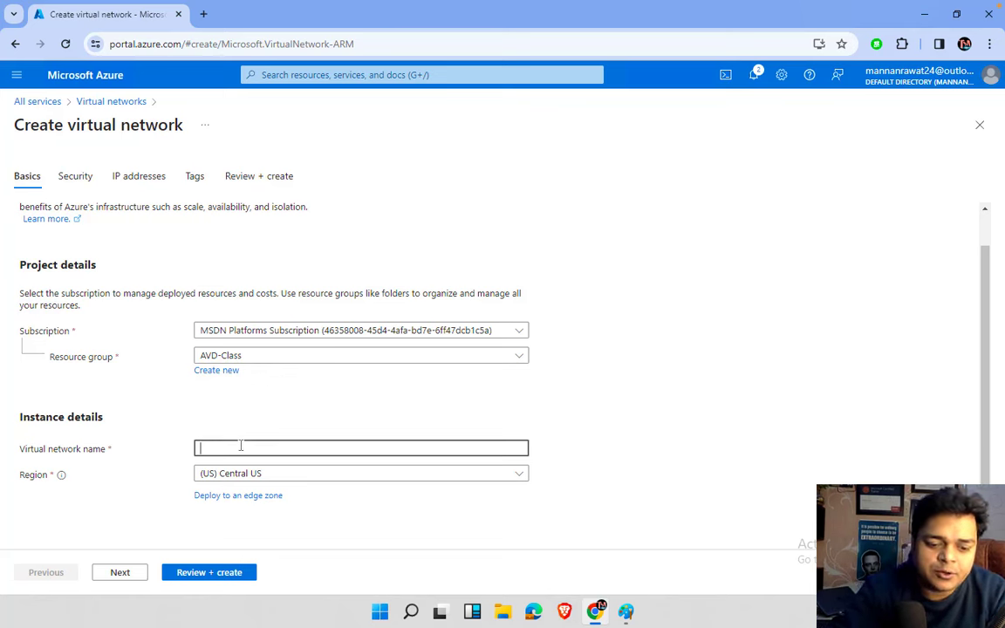
type("bast")
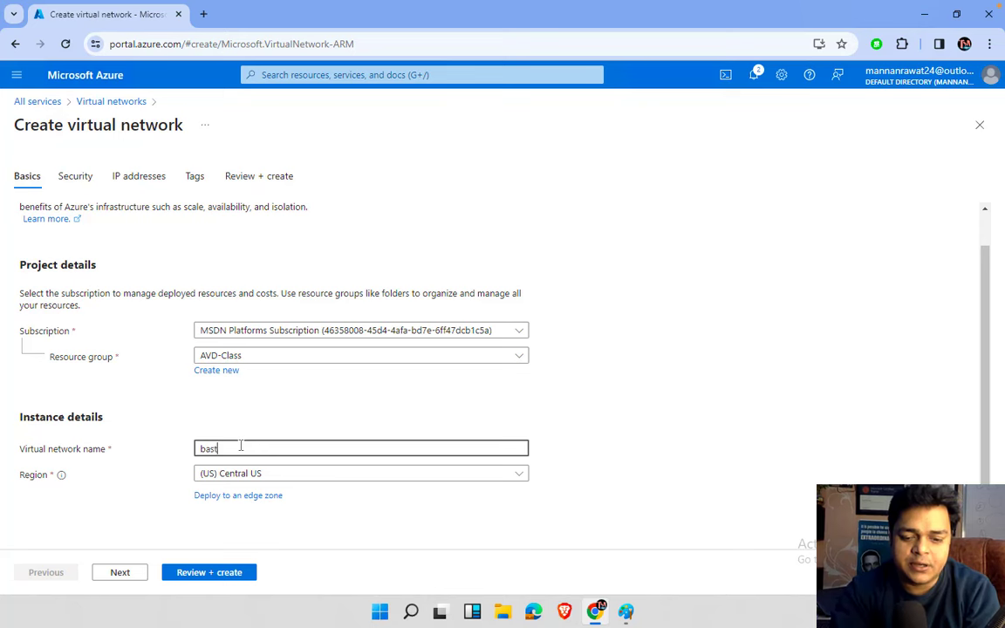
type("ion-vnet")
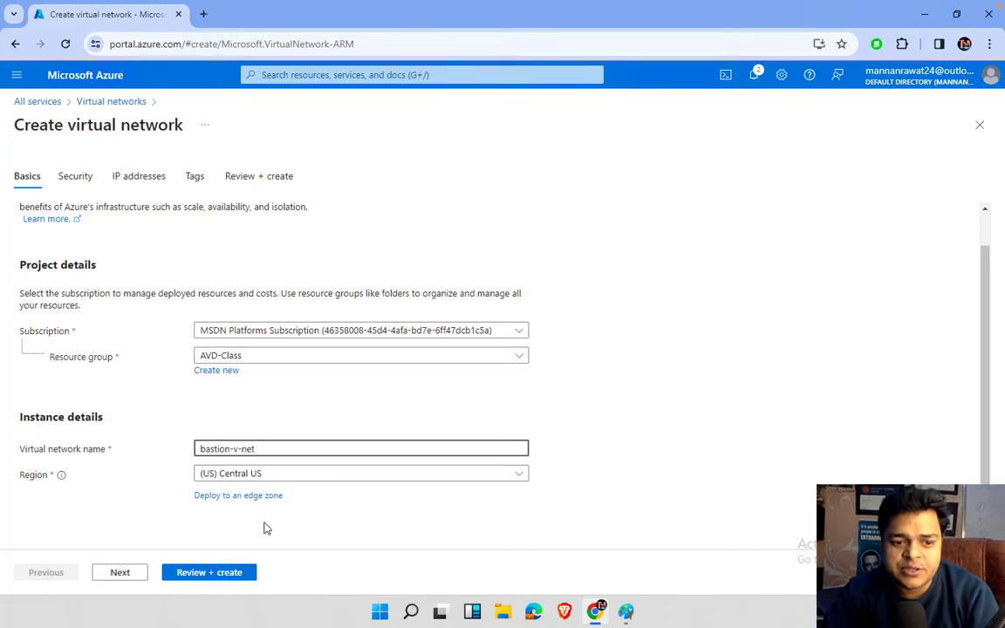
Step: Delete the default subnet and set the address space to 172.16.1.0/25
left_click(122, 573)
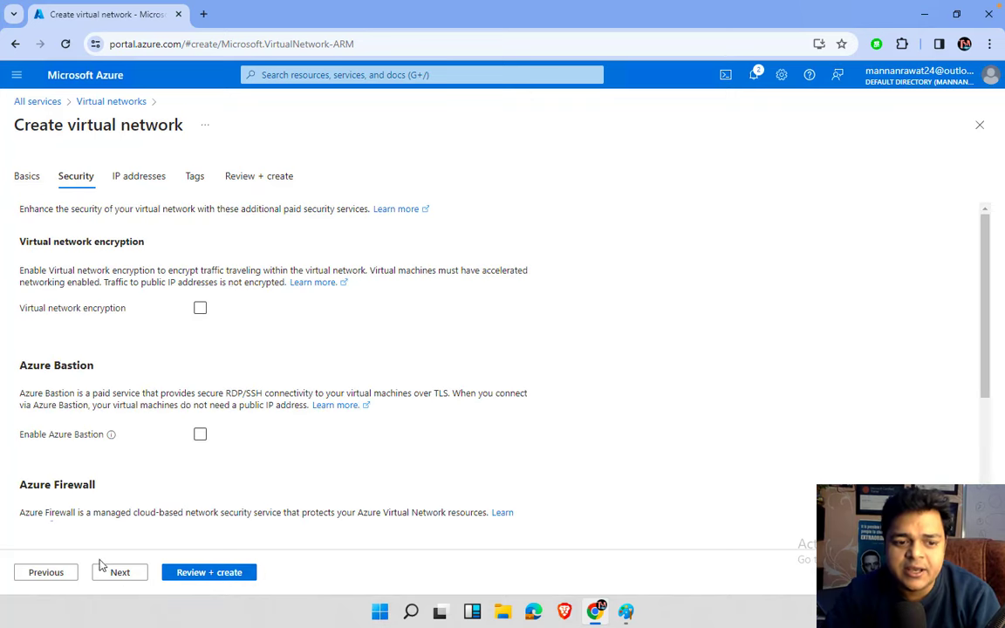
left_click(118, 574)
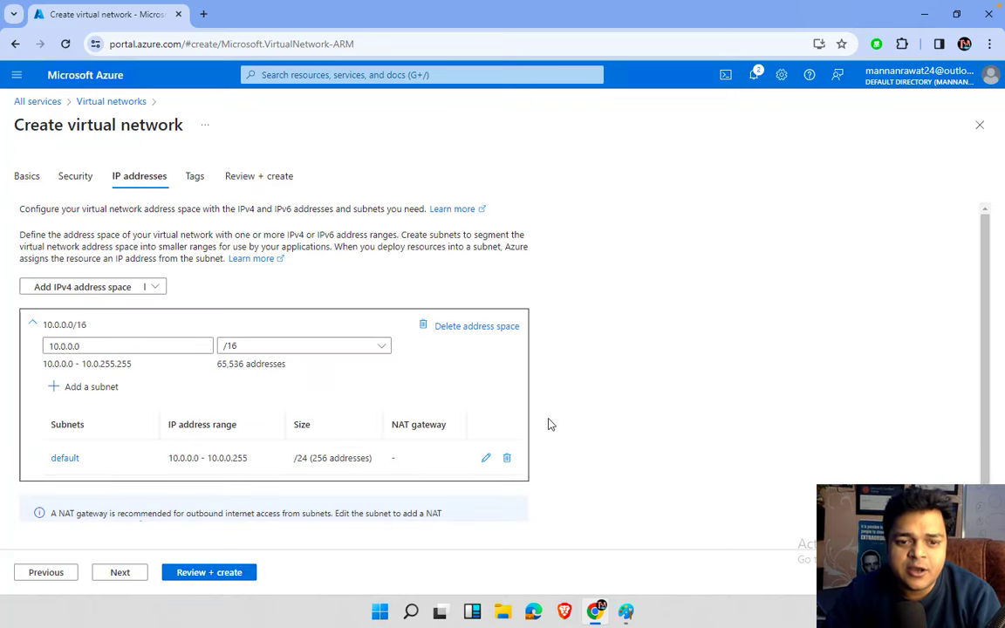
left_click(507, 458)
left_click_drag(87, 346, 2, 337)
type("172")
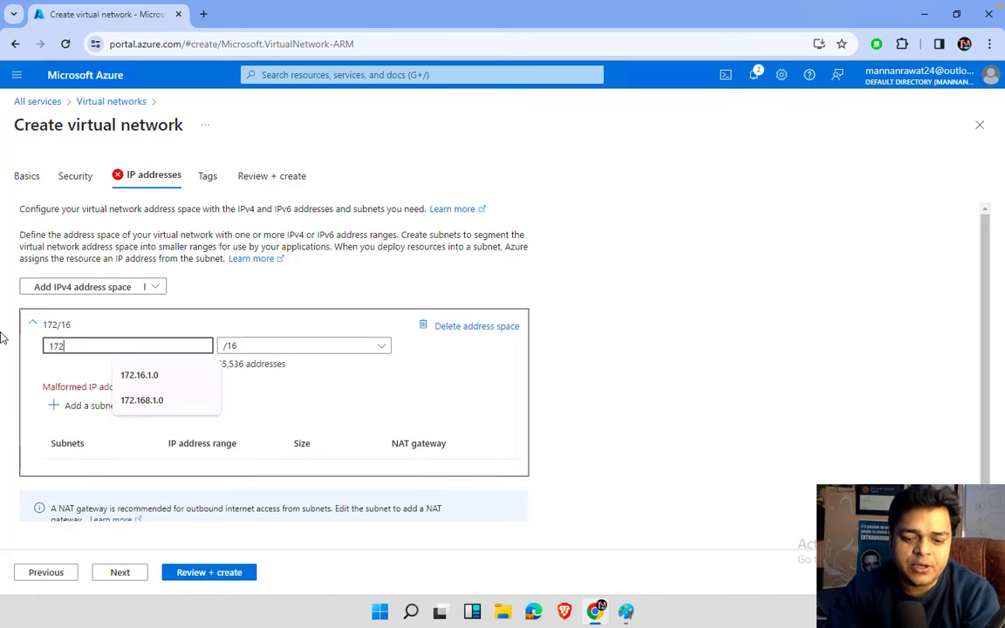
type(".16.1.0")
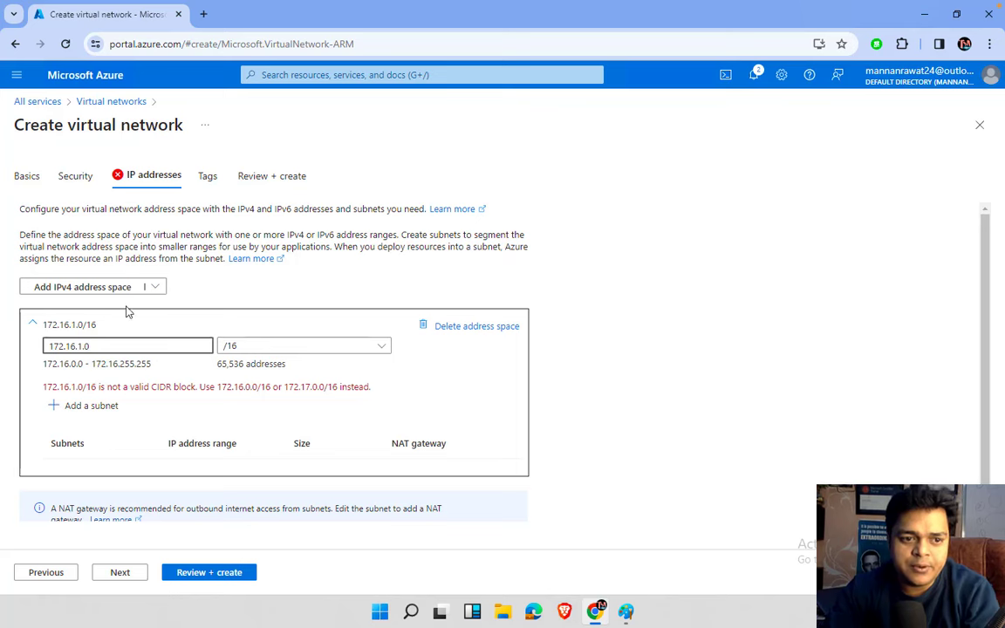
left_click(292, 348)
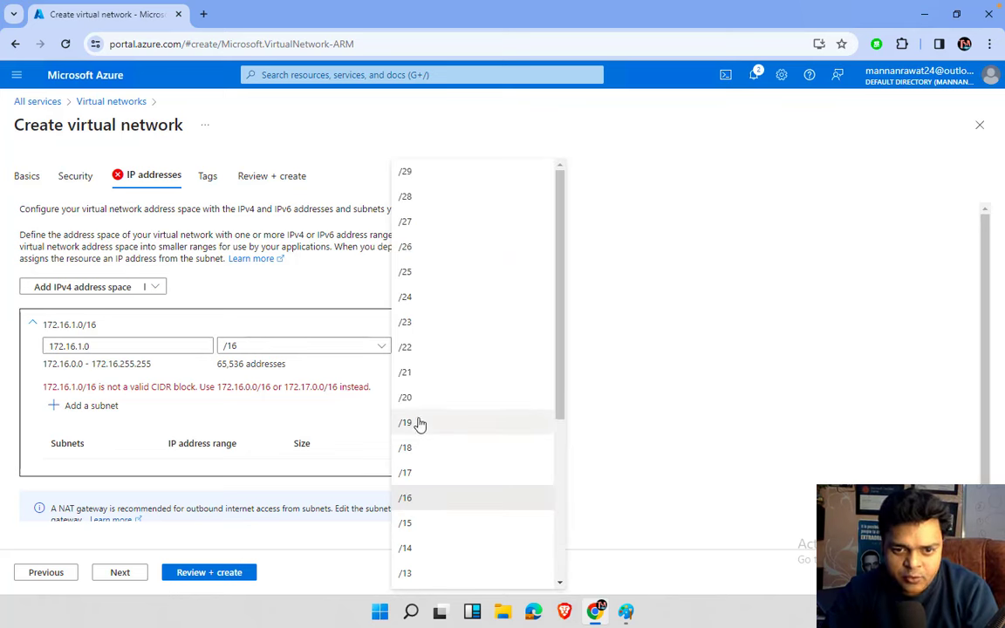
left_click(415, 275)
Step: Define a subnet named 'VM-Subnet' in 172.16.1.0/25 with a /26 size
left_click(86, 390)
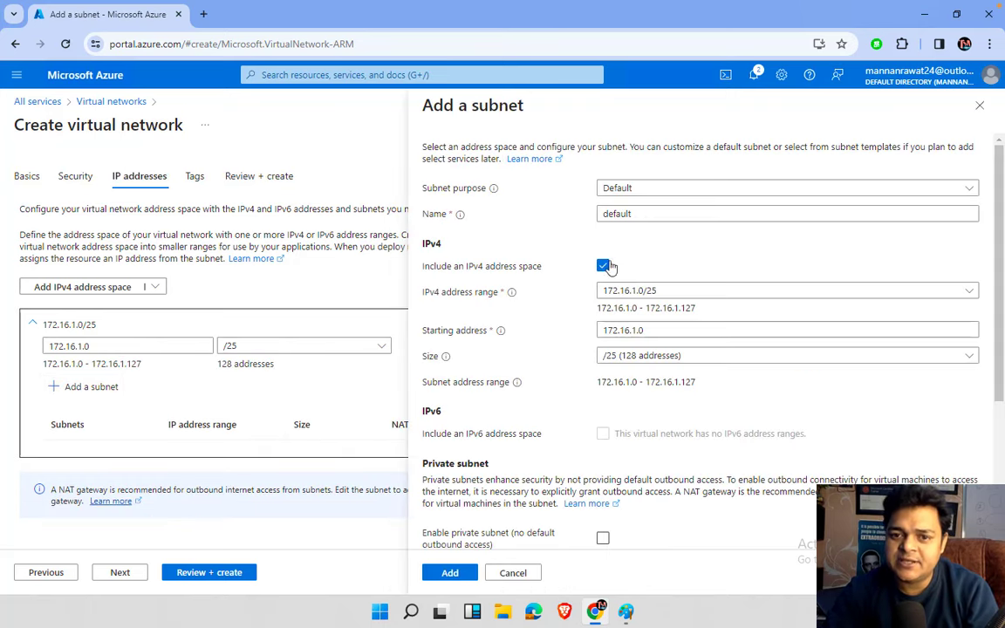
left_click_drag(645, 215, 501, 209)
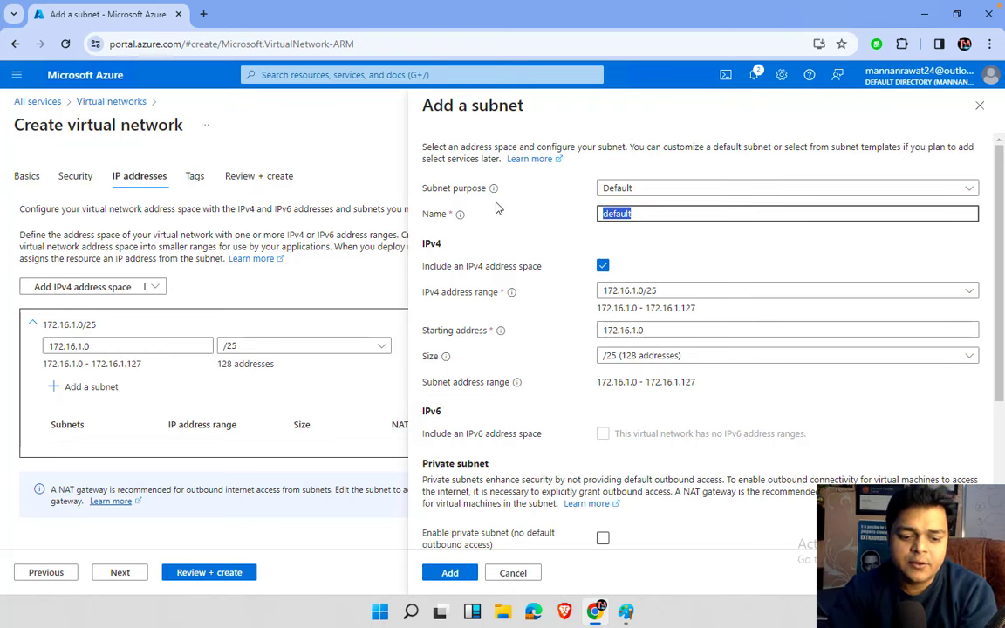
type("VM-Subnet")
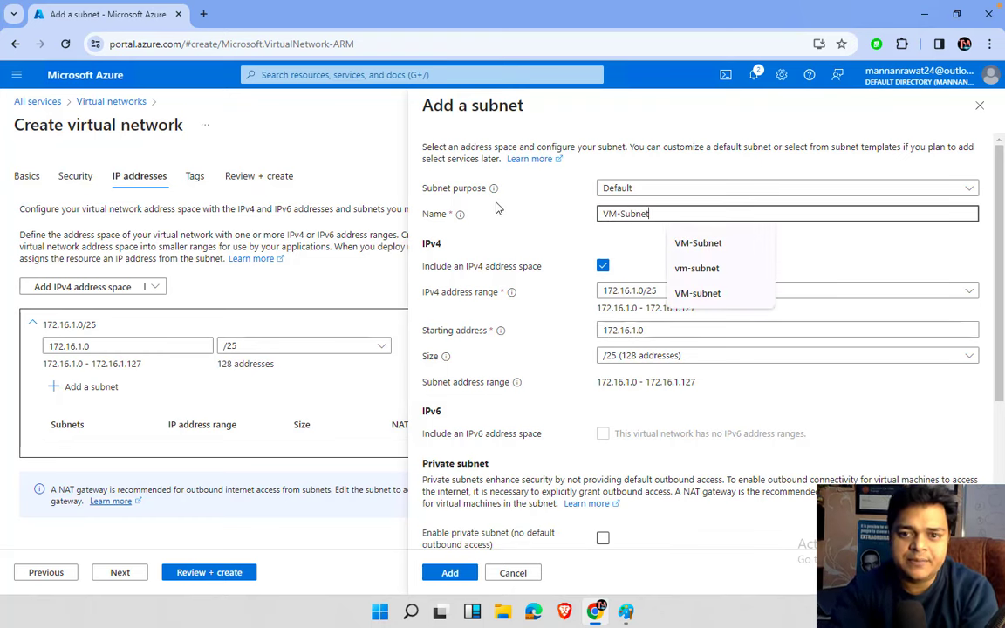
left_click(665, 292)
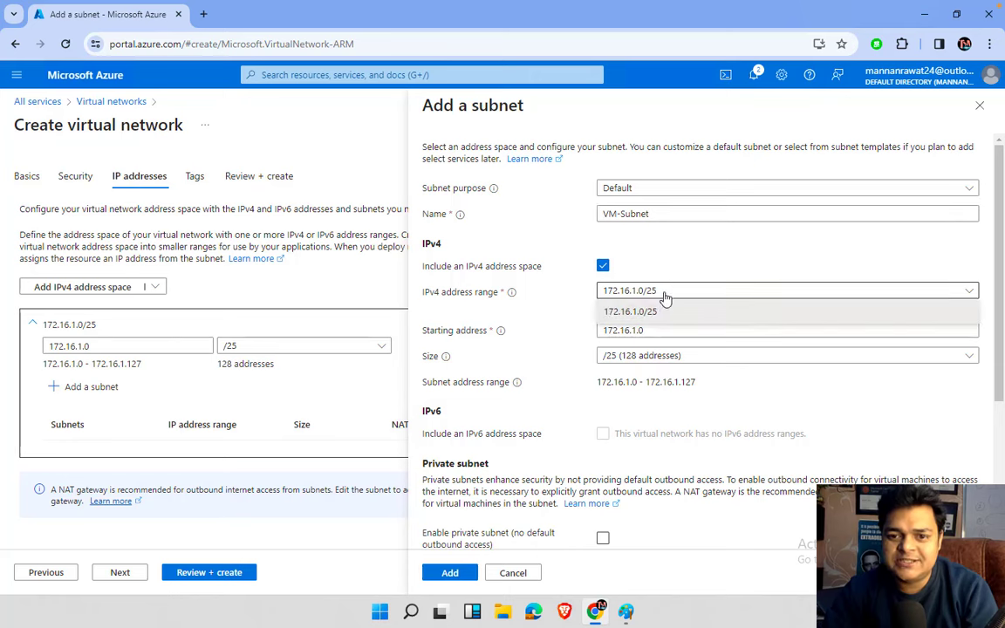
left_click(672, 296)
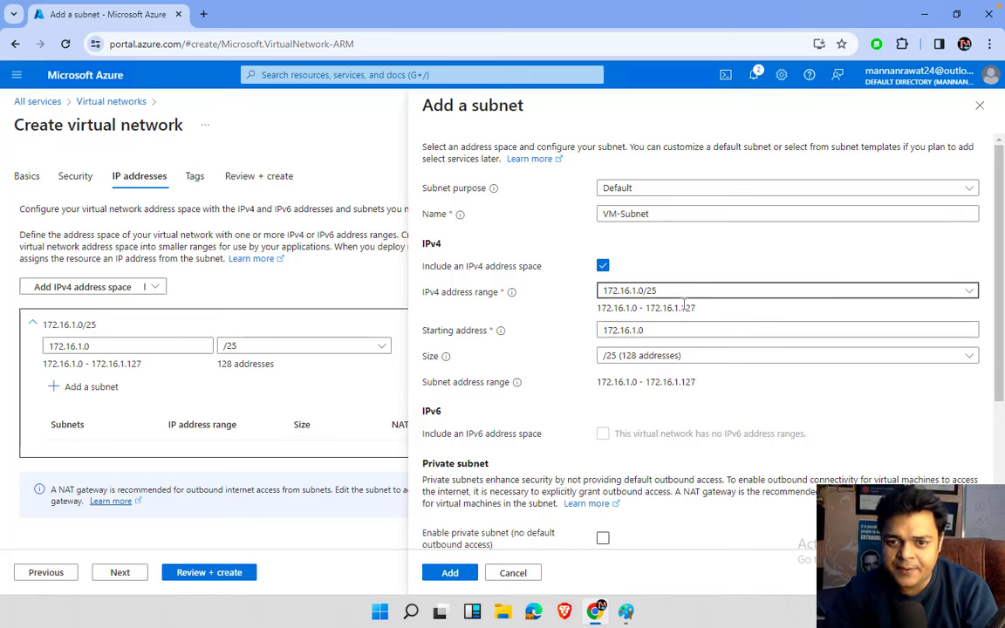
left_click(675, 297)
left_click(673, 295)
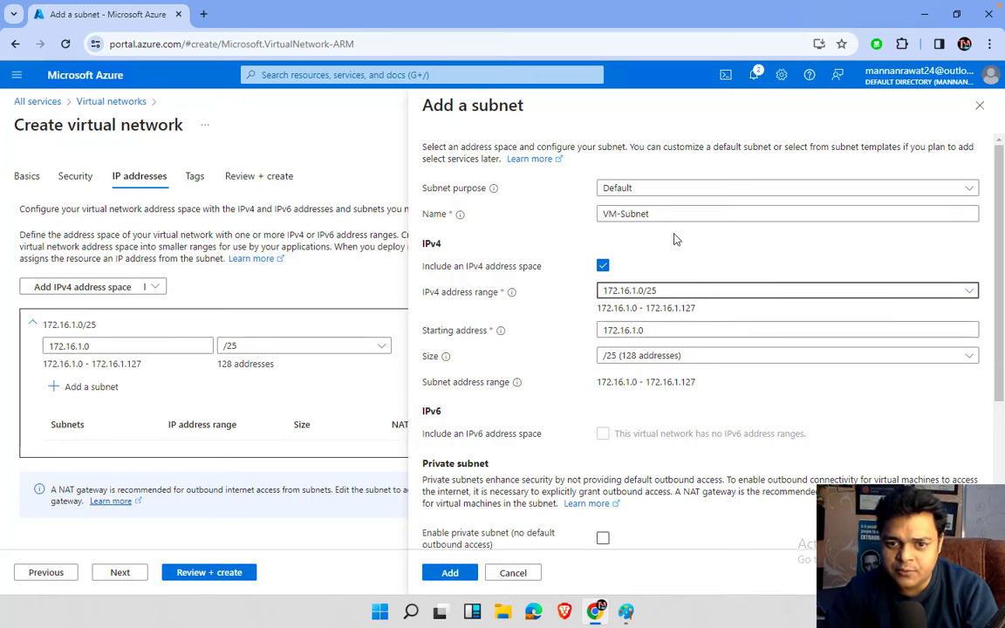
left_click(660, 356)
left_click(645, 395)
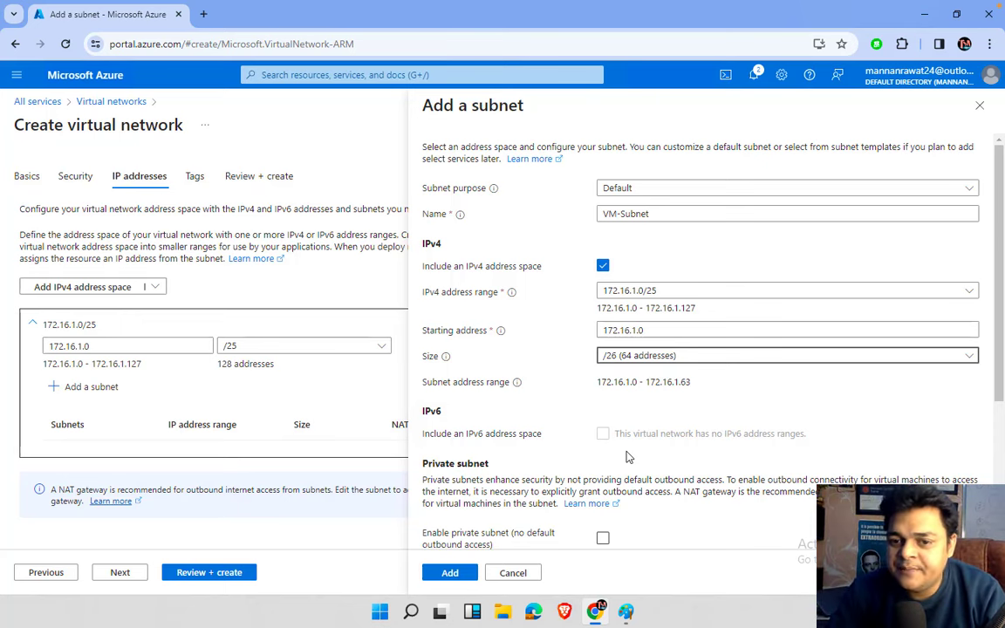
Step: Save VM-Subnet to the network and proceed to Review + create
scroll(653, 373, "down", 2)
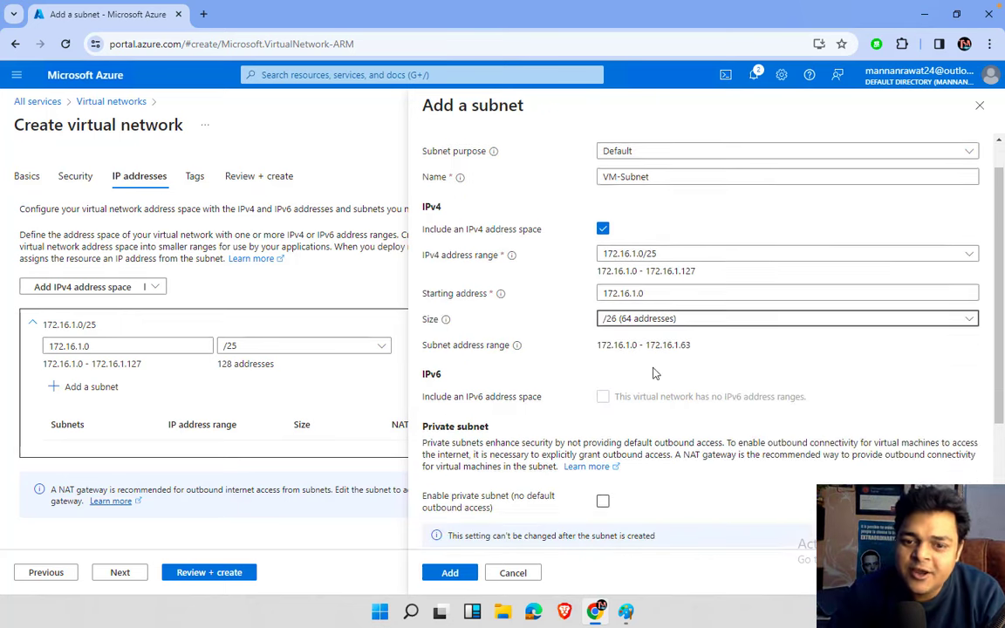
scroll(565, 507, "down", 1)
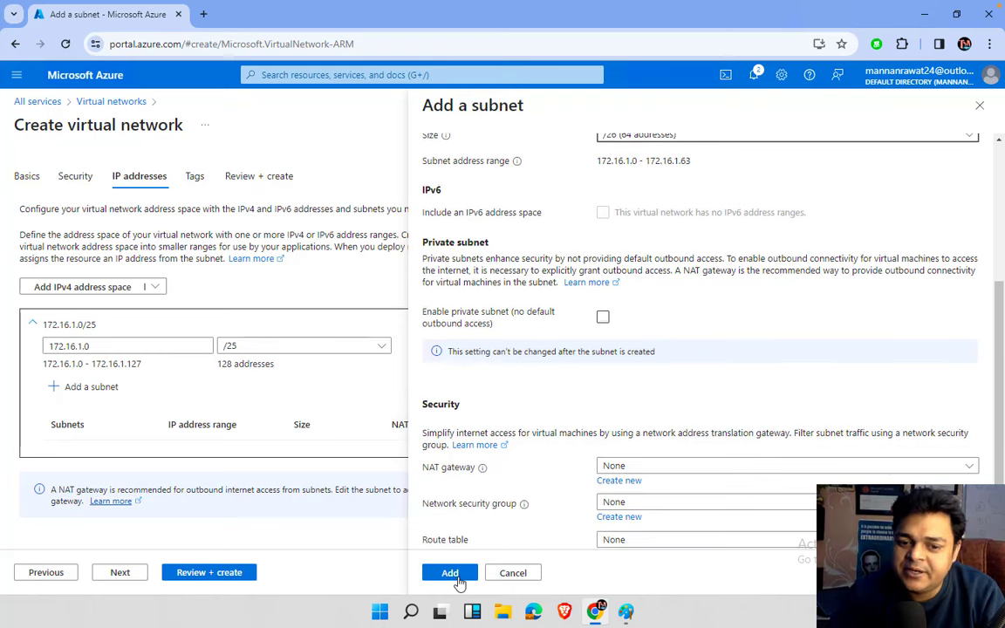
left_click(451, 575)
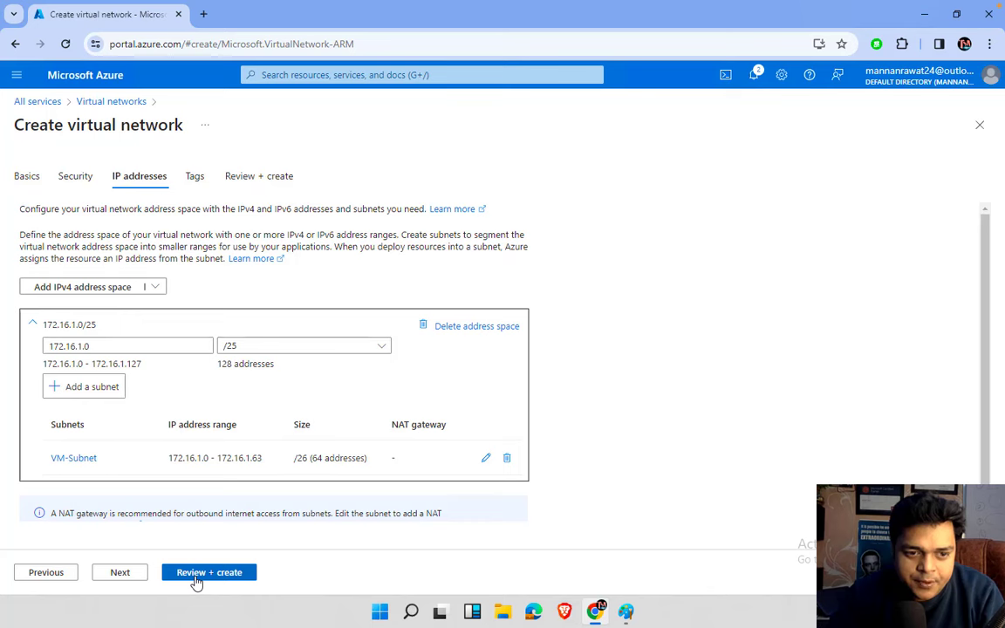
left_click(194, 577)
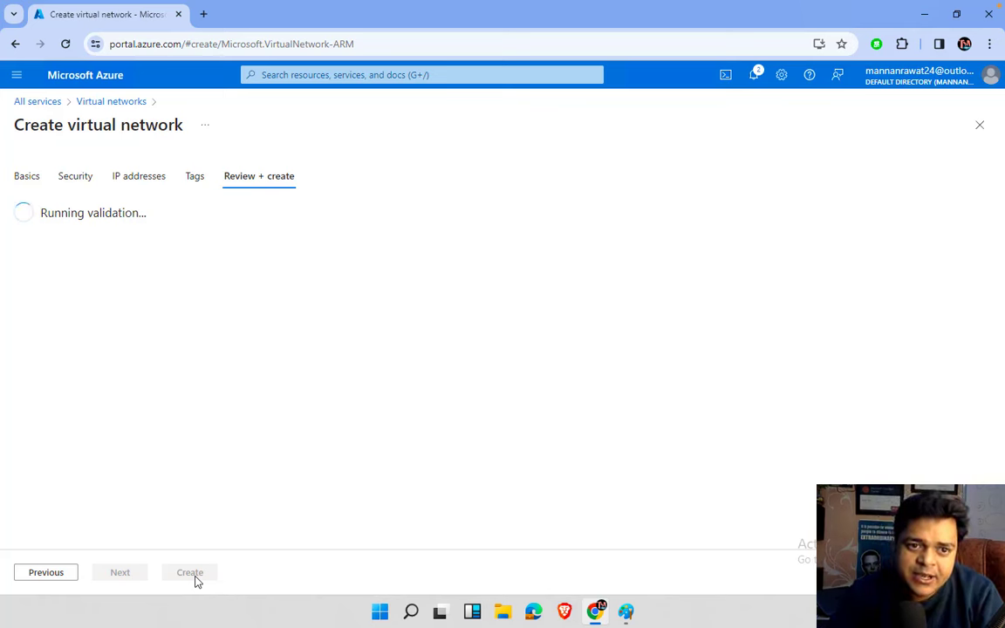
Step: Create the bastion-v-net virtual network in AVD-Class, then go back to the portal home page
left_click(180, 575)
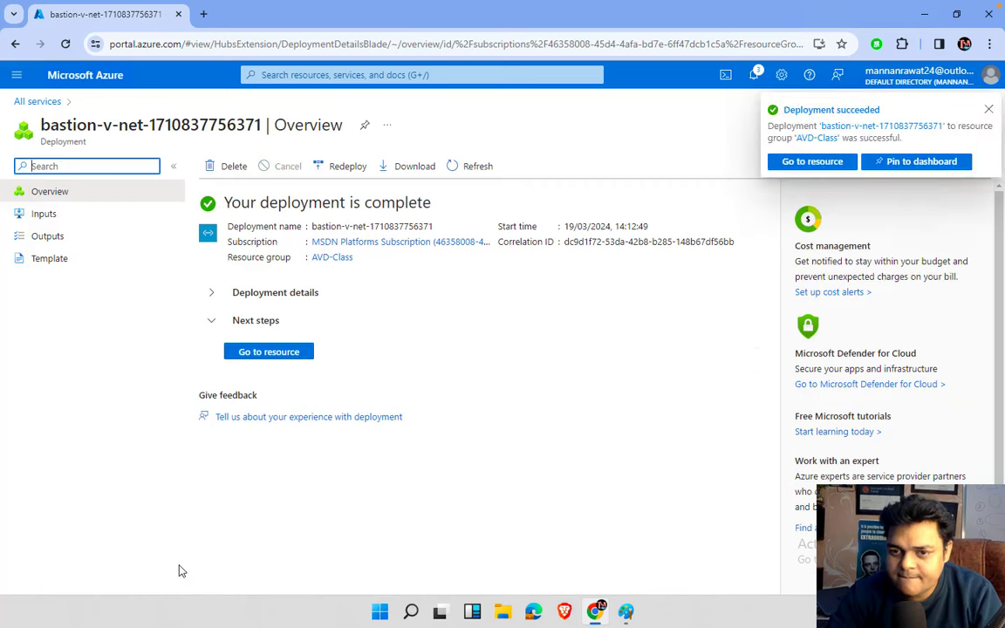
left_click(87, 75)
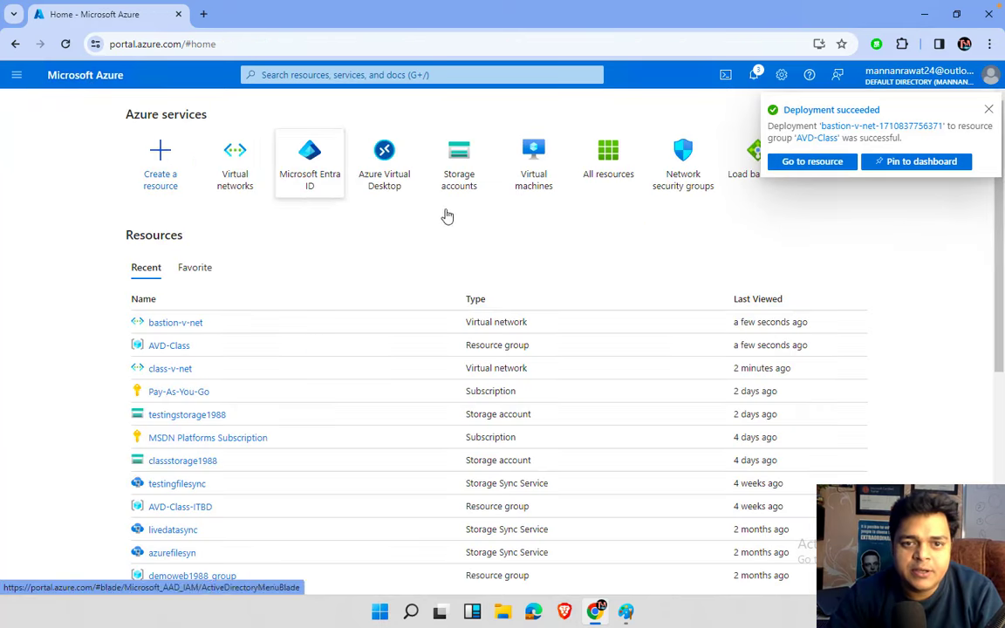
Step: Start a new virtual machine and place it in the AVD-Class resource group
left_click(533, 185)
left_click(990, 113)
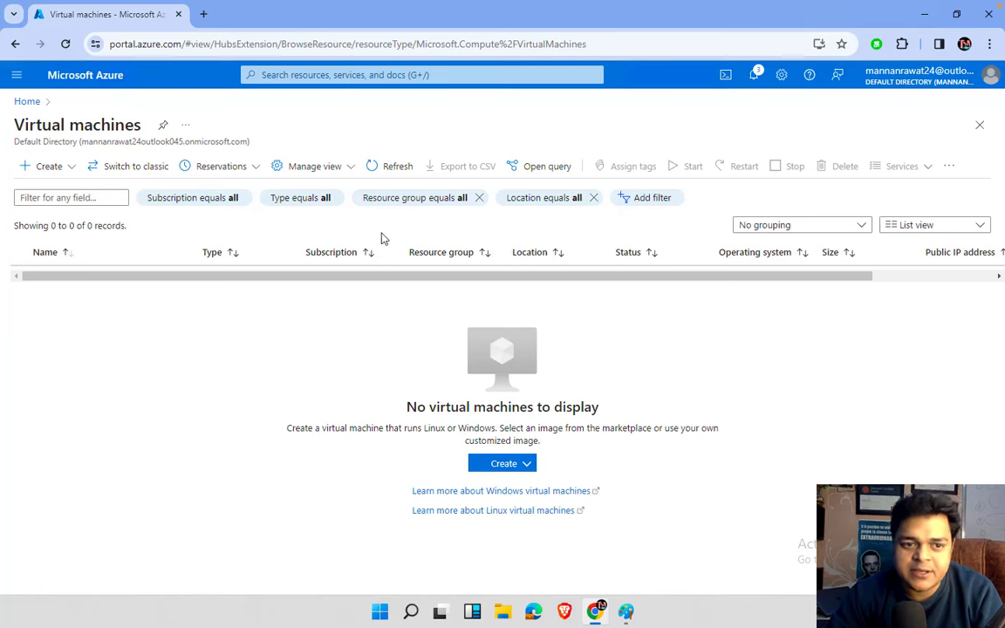
left_click(42, 176)
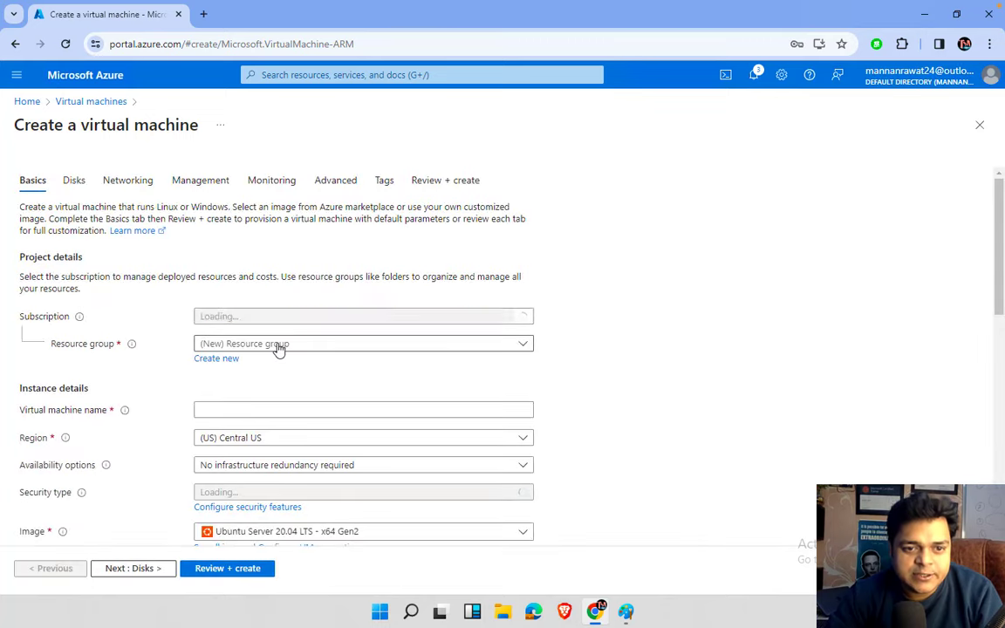
left_click(279, 346)
left_click(229, 392)
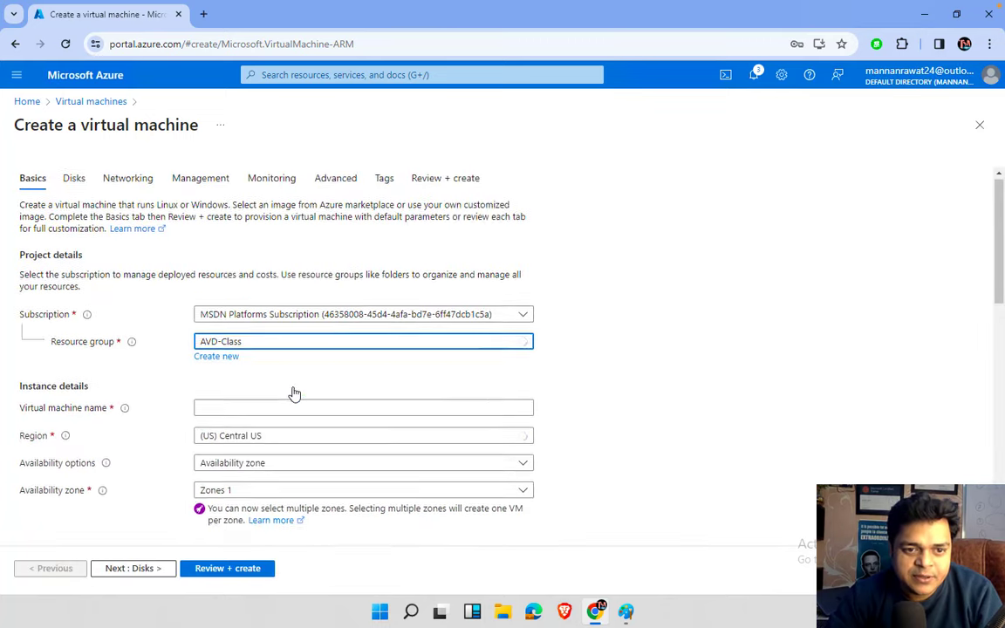
Step: Name the VM 'web' with no infrastructure redundancy and Standard security type
scroll(274, 294, "down", 2)
left_click(265, 284)
type("Web")
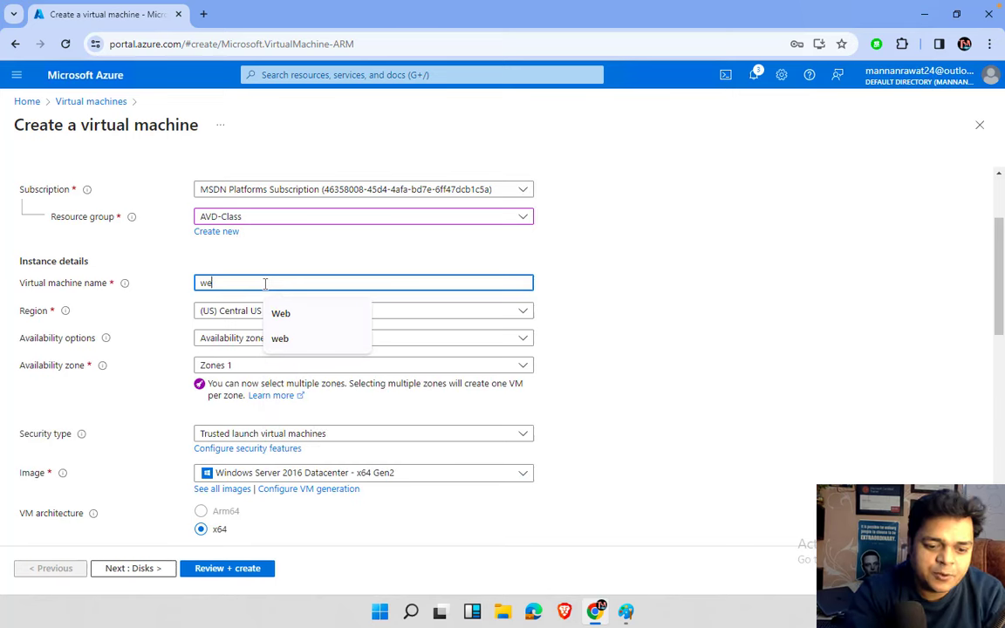
key("Down")
key("Down")
key("Return")
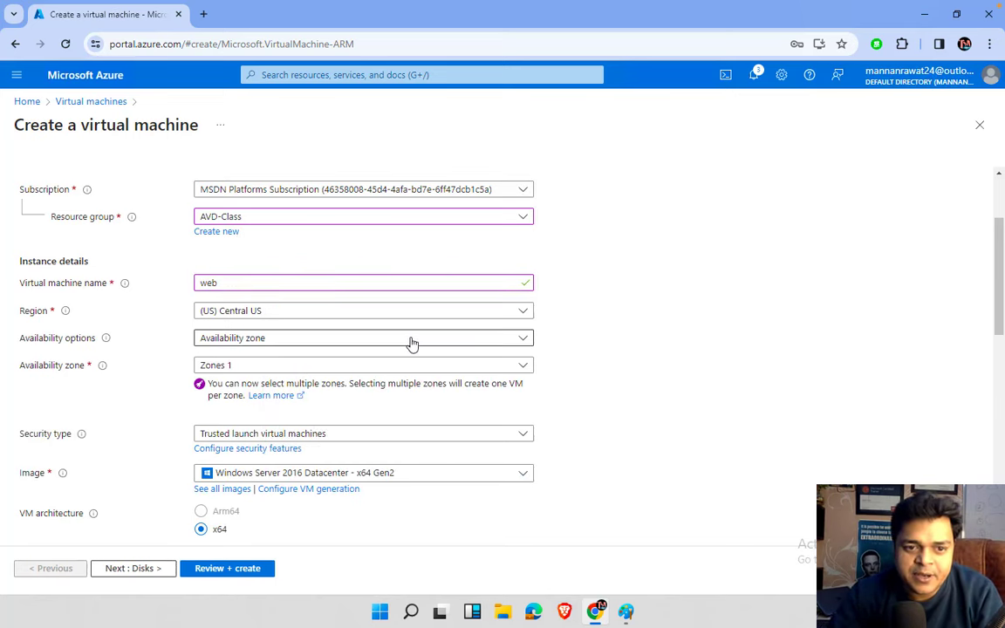
left_click(407, 342)
left_click(262, 353)
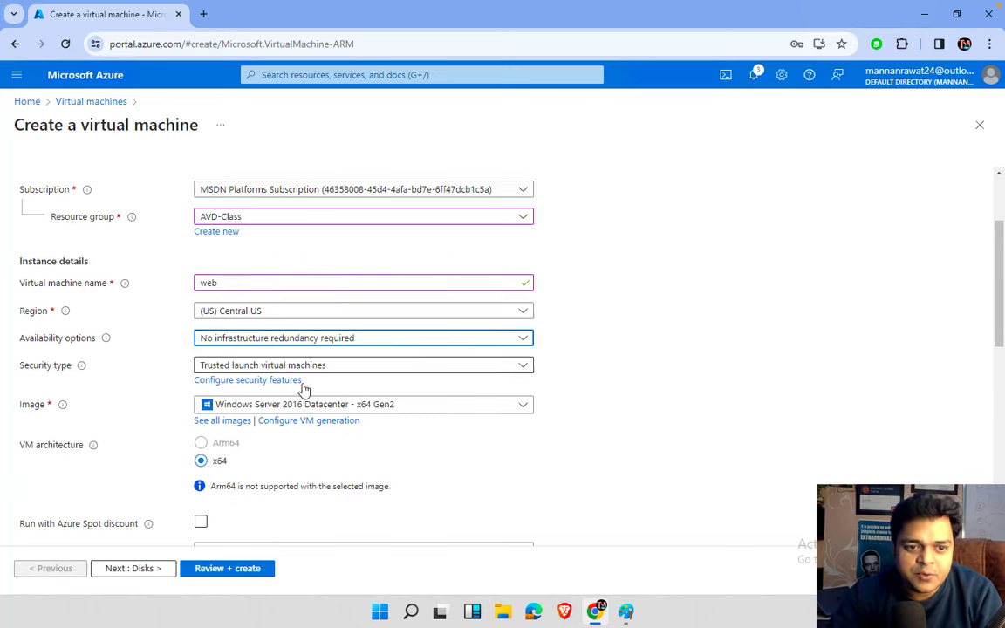
left_click(293, 366)
left_click(269, 392)
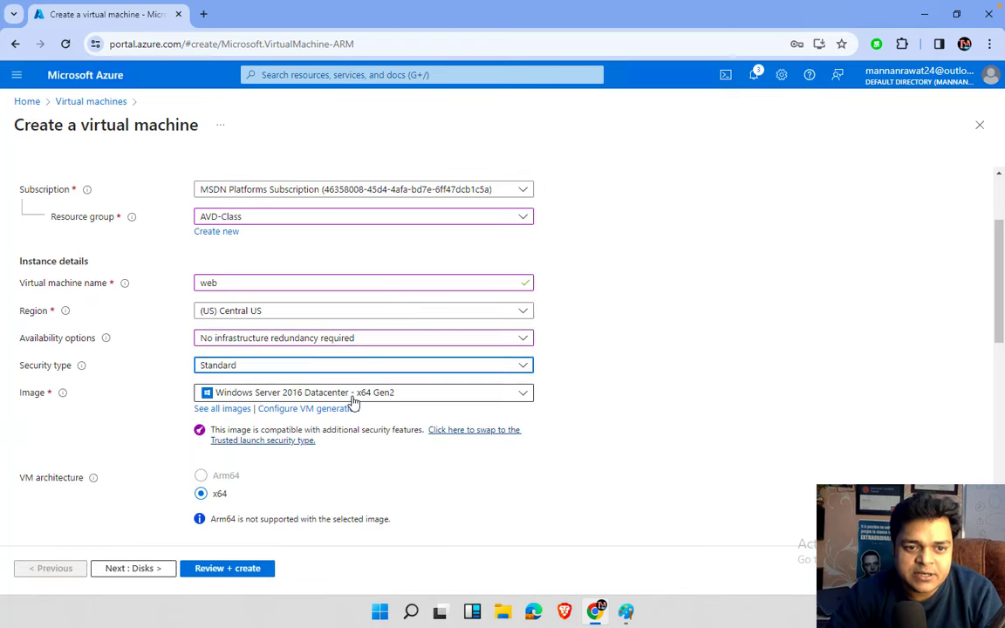
Step: Set the administrator username to 'web' and enter the confirmed password
scroll(352, 401, "down", 1)
scroll(314, 340, "down", 5)
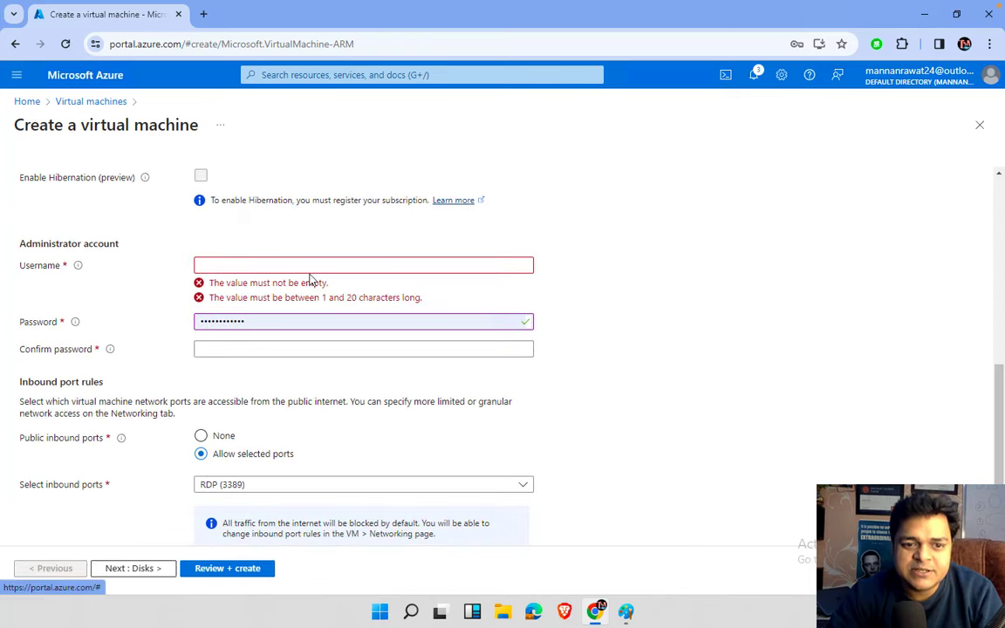
left_click(258, 263)
type("web")
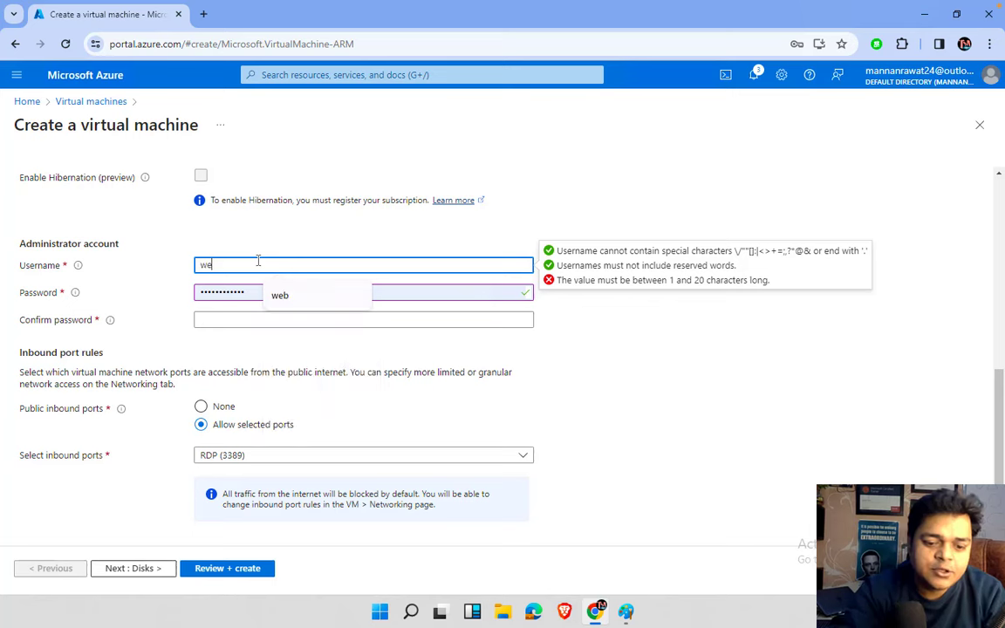
left_click(269, 323)
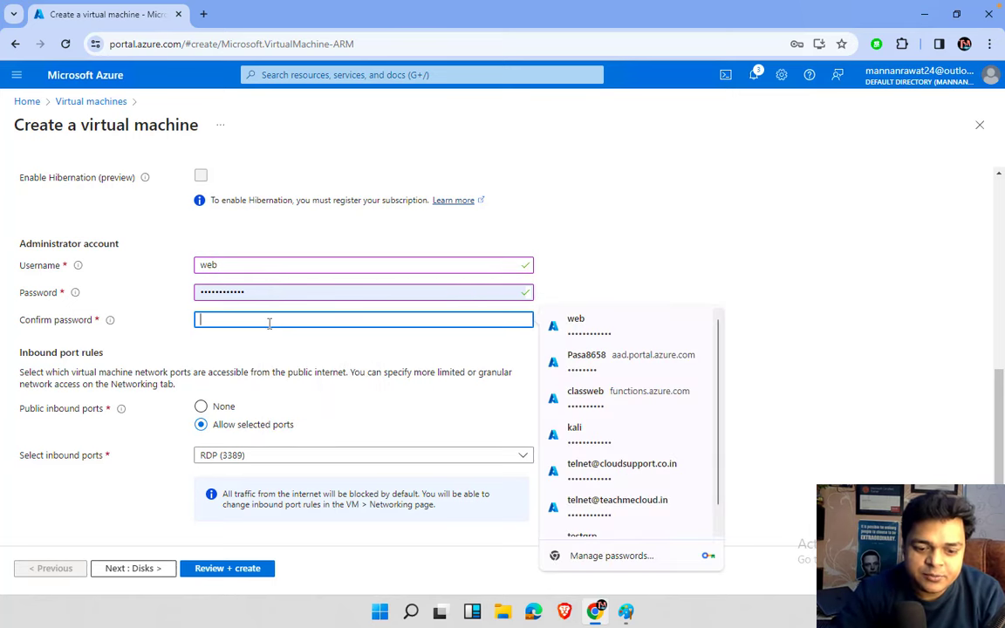
type("•••••••••••")
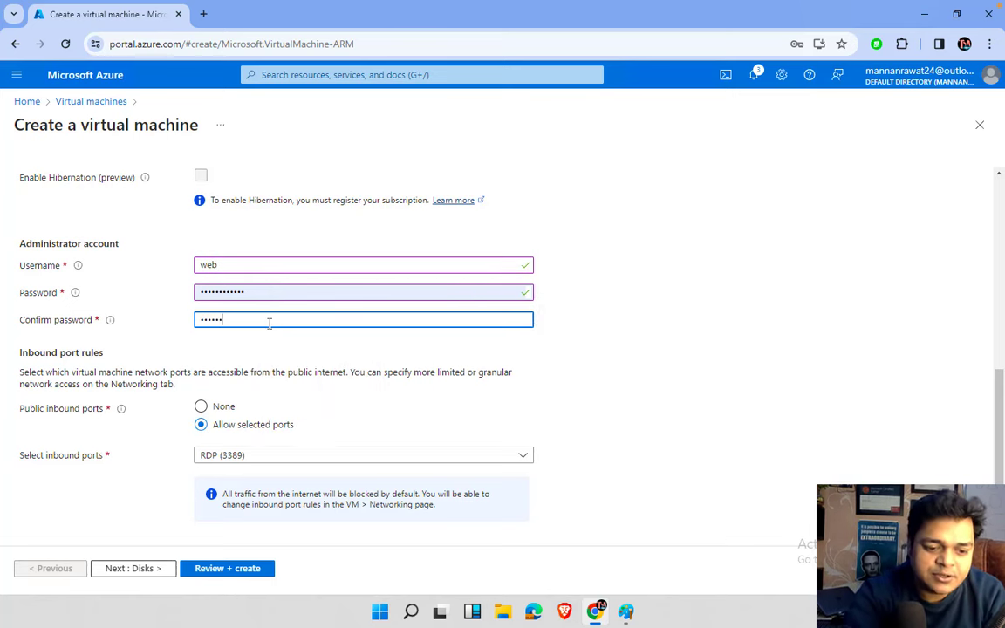
type("•")
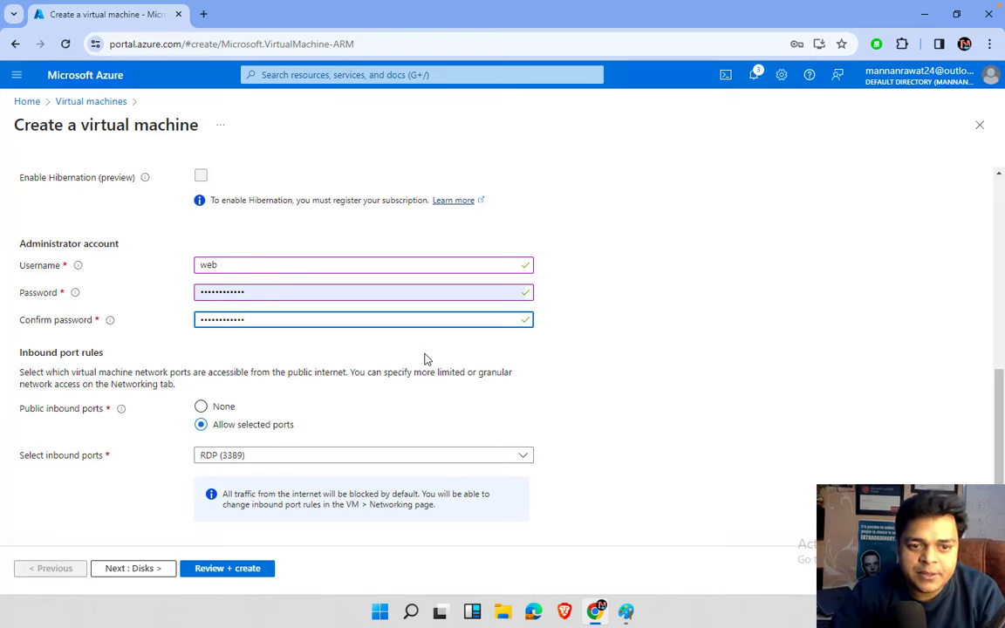
scroll(425, 359, "down", 1)
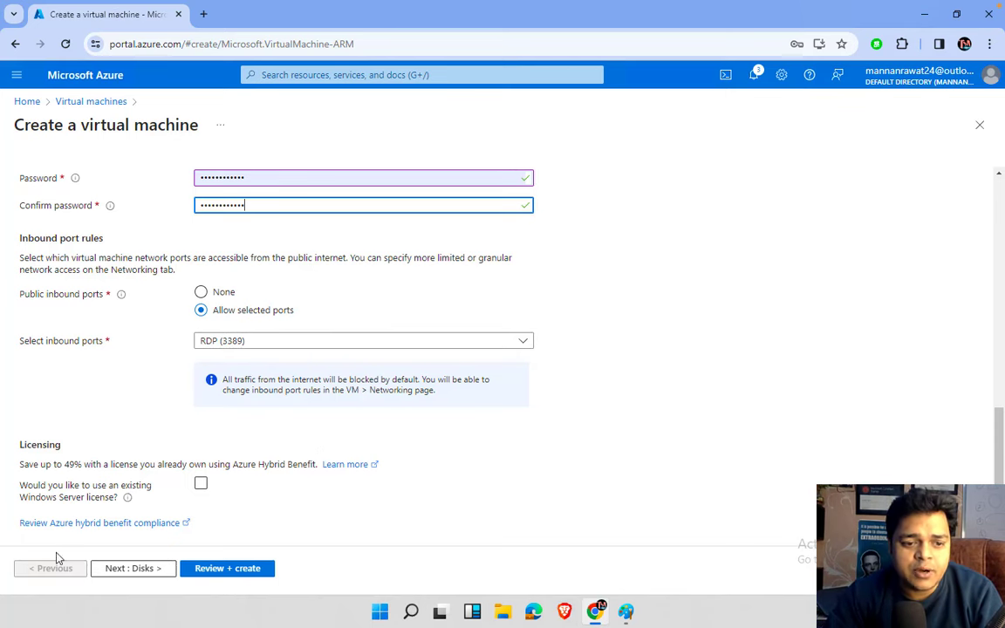
Step: Review the web VM (Standard B2s), check its networking settings, and create it
left_click(223, 574)
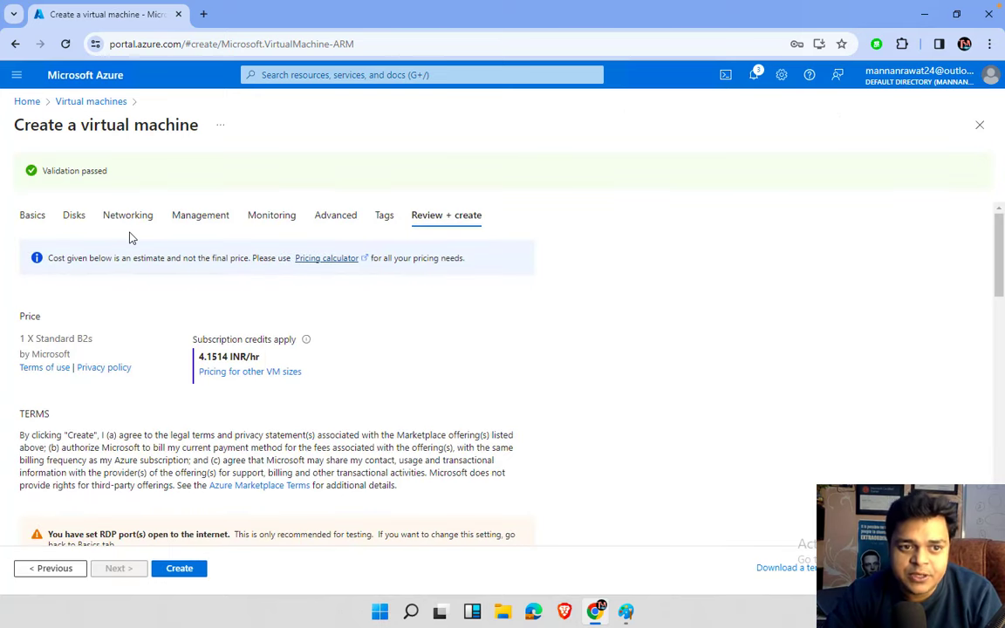
left_click(126, 216)
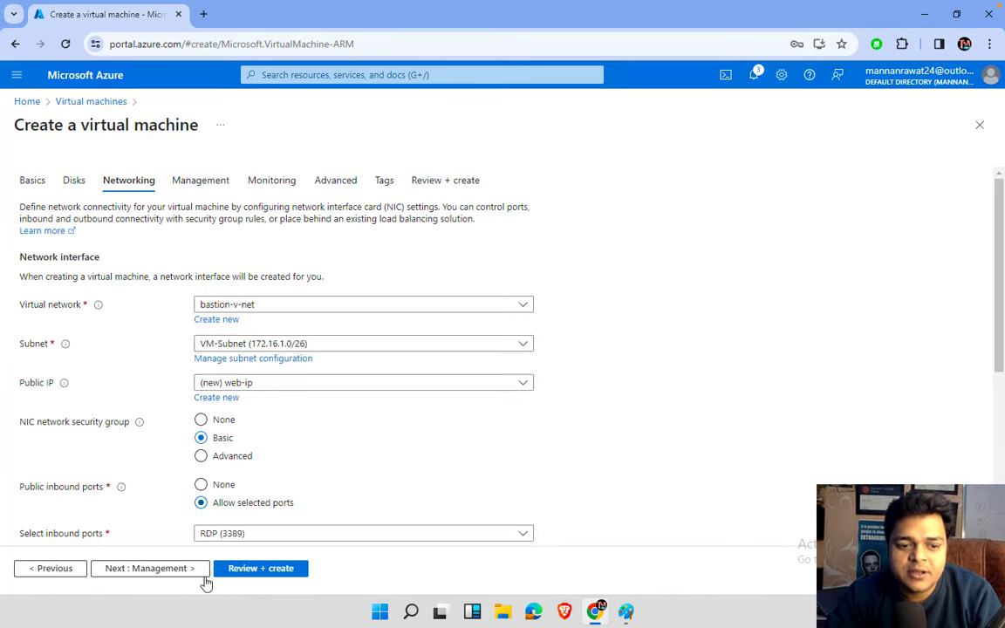
left_click(261, 570)
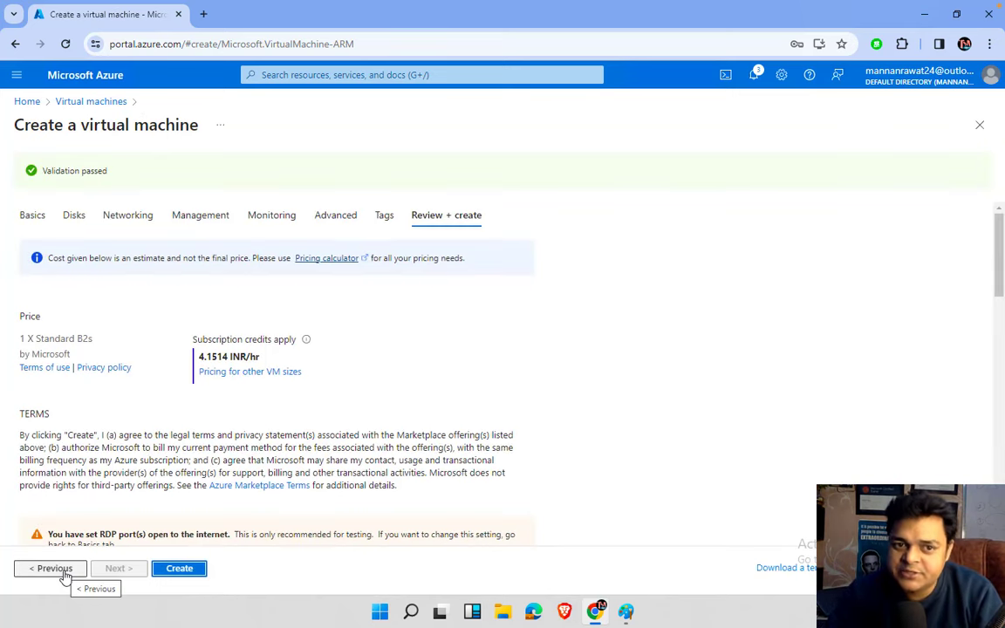
left_click(179, 569)
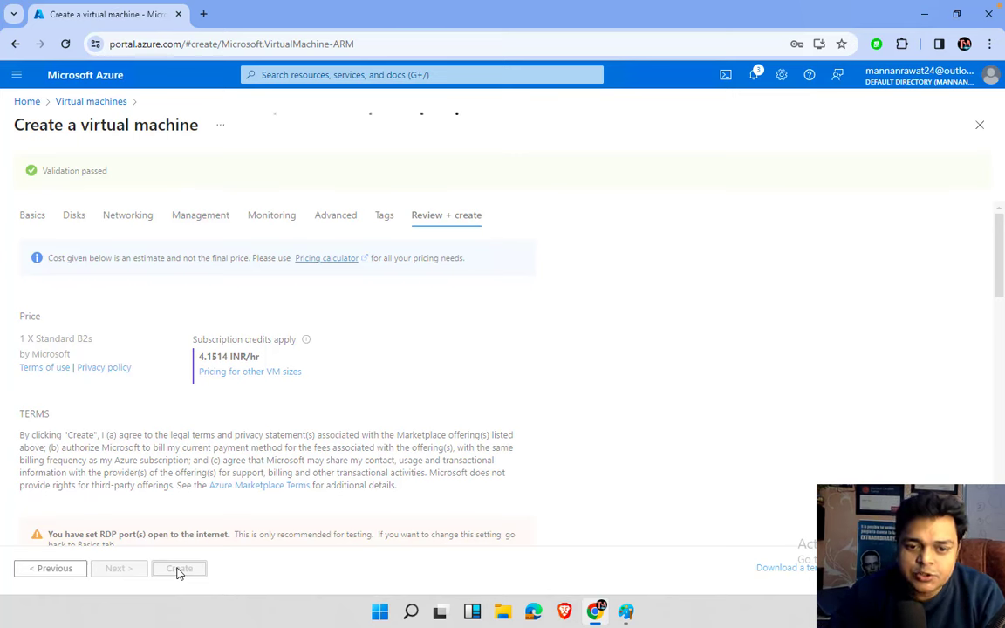
Step: In Paint, draw red X marks over the RDP-3389 and ssh-22 paths in the network diagram
left_click(627, 611)
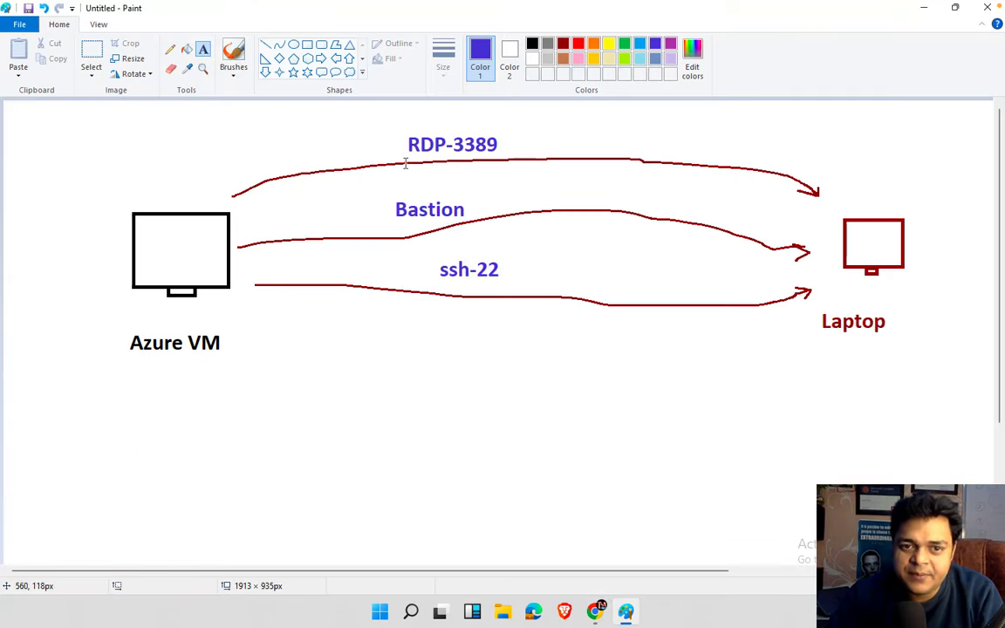
left_click(265, 44)
left_click(578, 43)
left_click_drag(451, 131, 492, 164)
left_click_drag(479, 128, 446, 170)
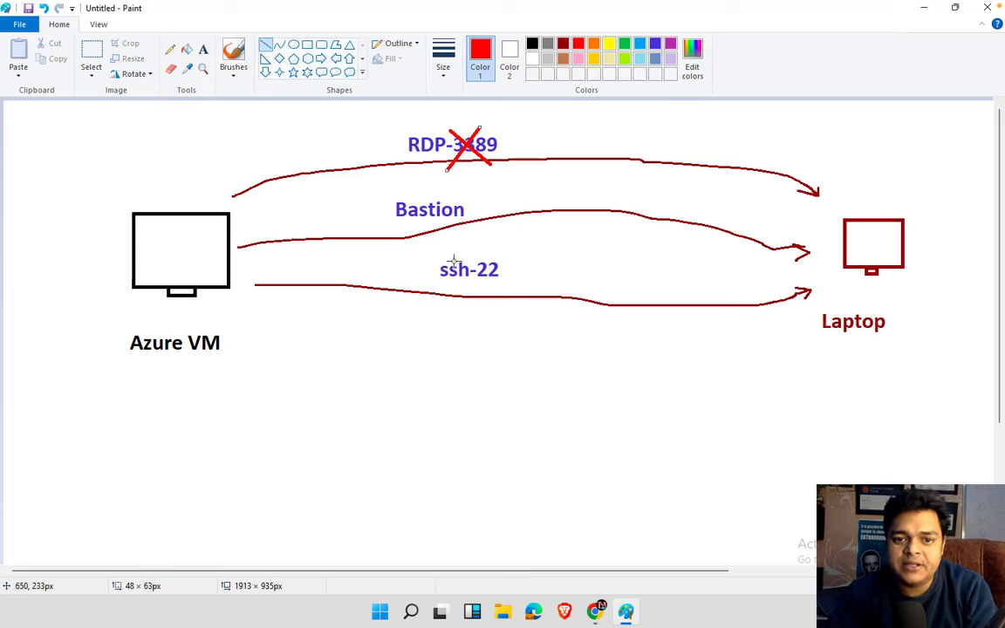
left_click_drag(452, 260, 499, 306)
left_click_drag(490, 253, 446, 309)
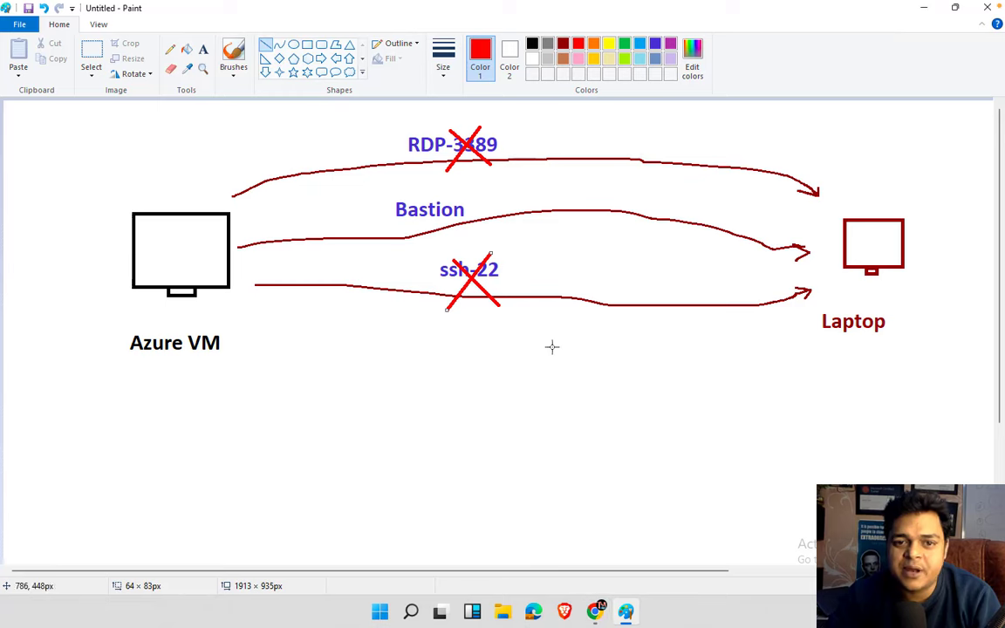
left_click(598, 616)
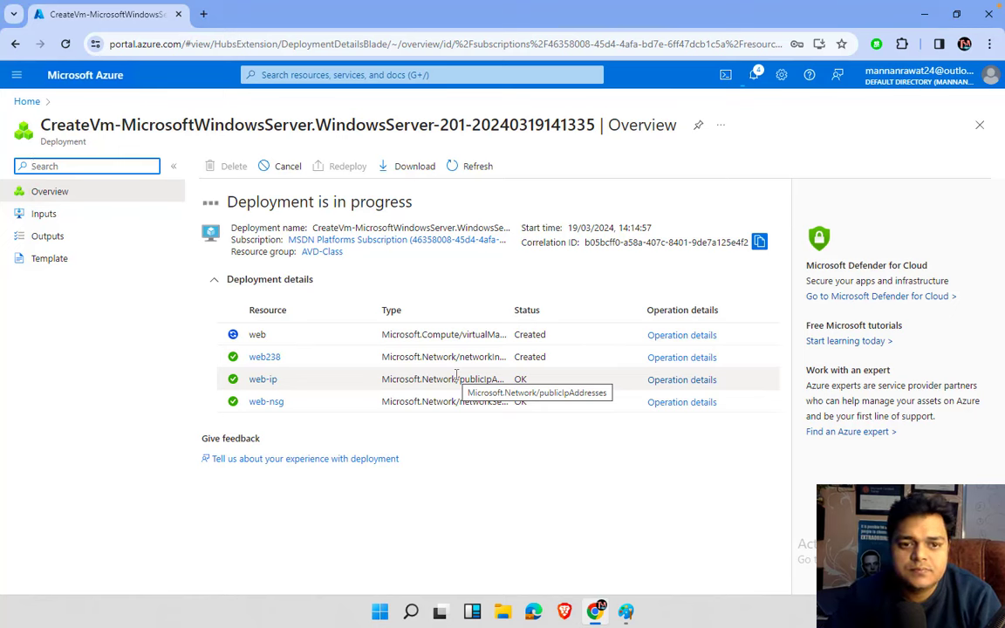
Step: Refresh the web VM deployment details until the virtual machine shows Created
left_click(461, 174)
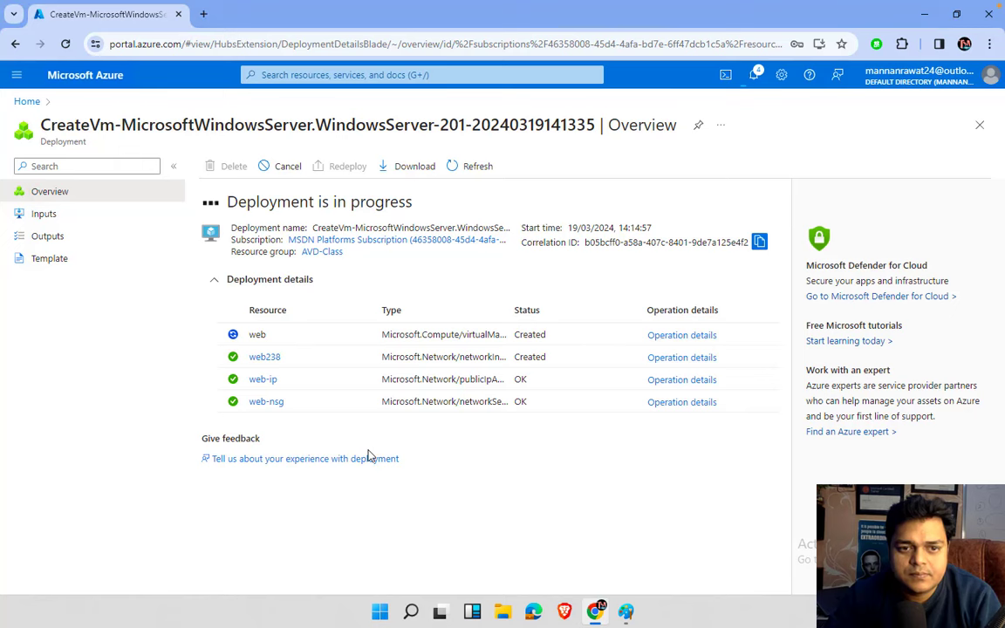
left_click(754, 75)
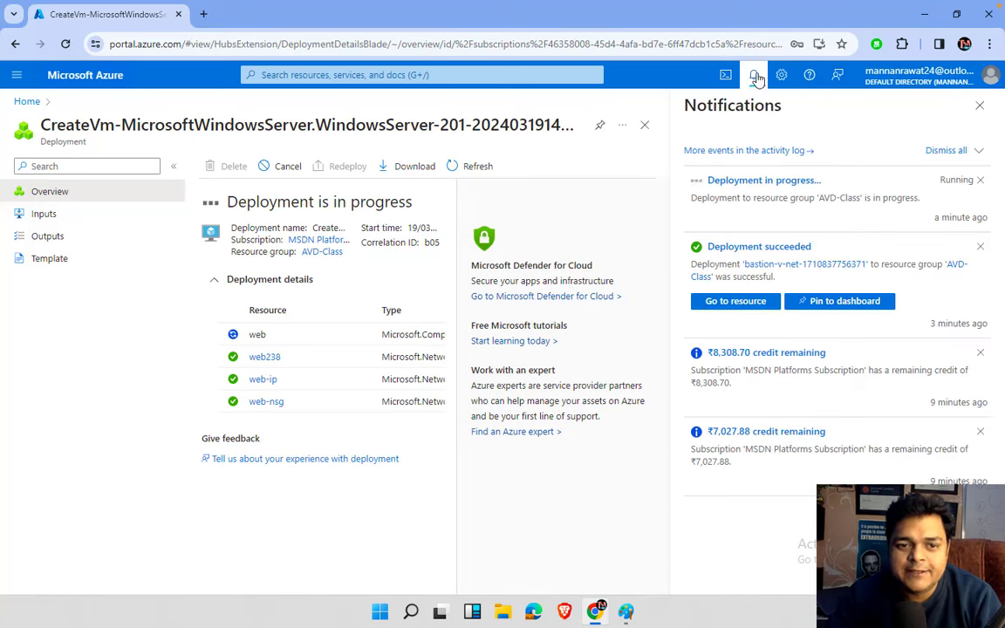
left_click(980, 107)
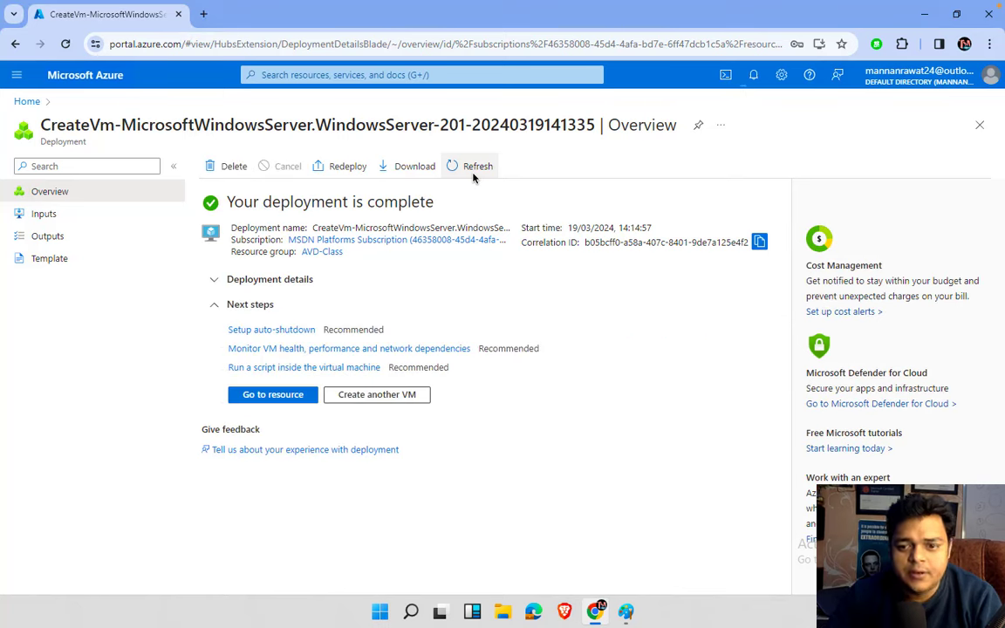
left_click(273, 395)
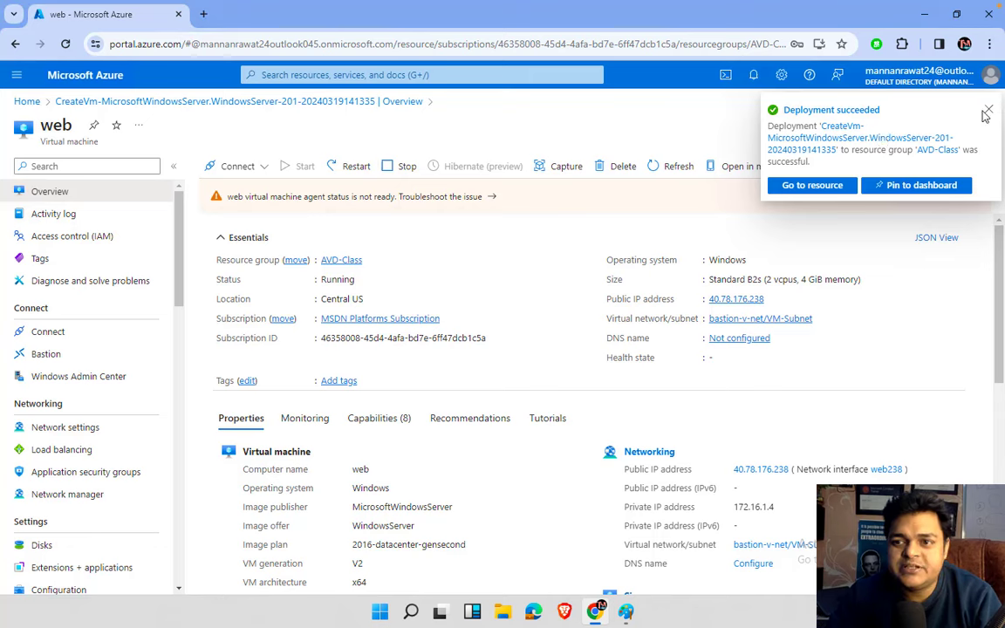
Step: Dismiss the success notice and choose Connect via Bastion for the web VM
left_click(988, 112)
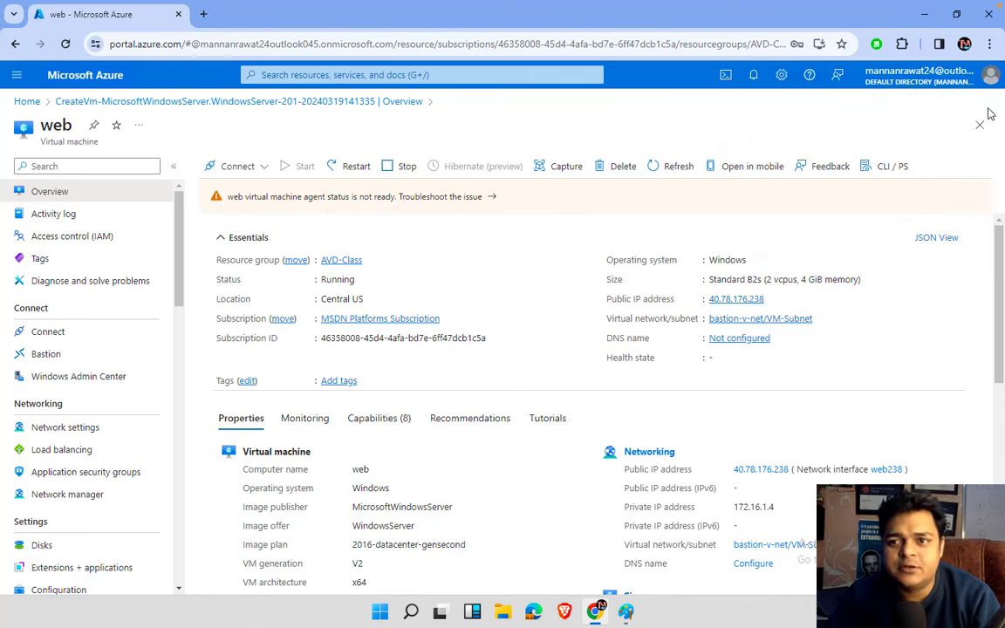
left_click(258, 171)
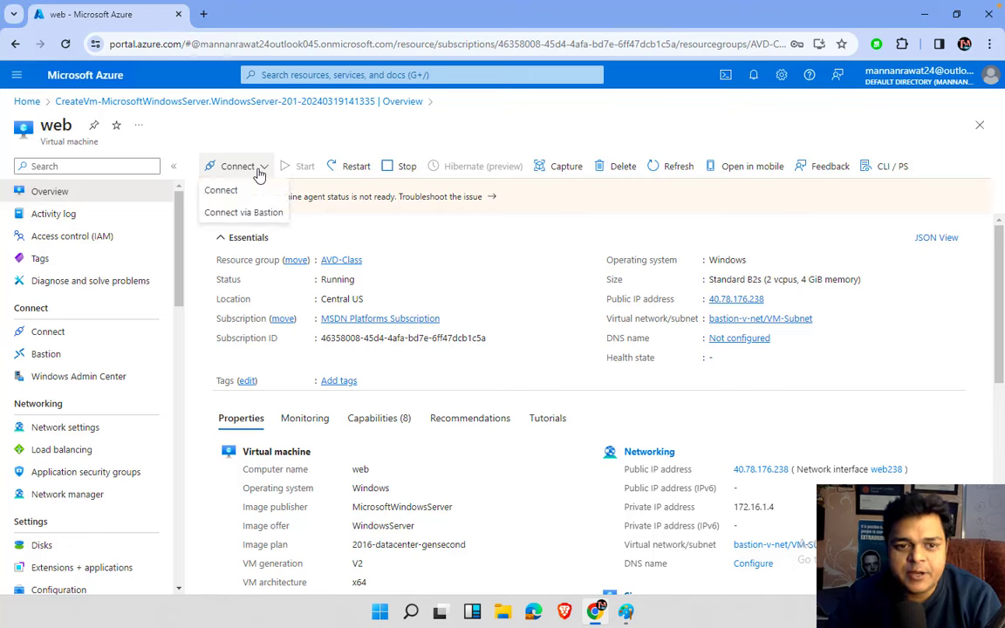
left_click(225, 218)
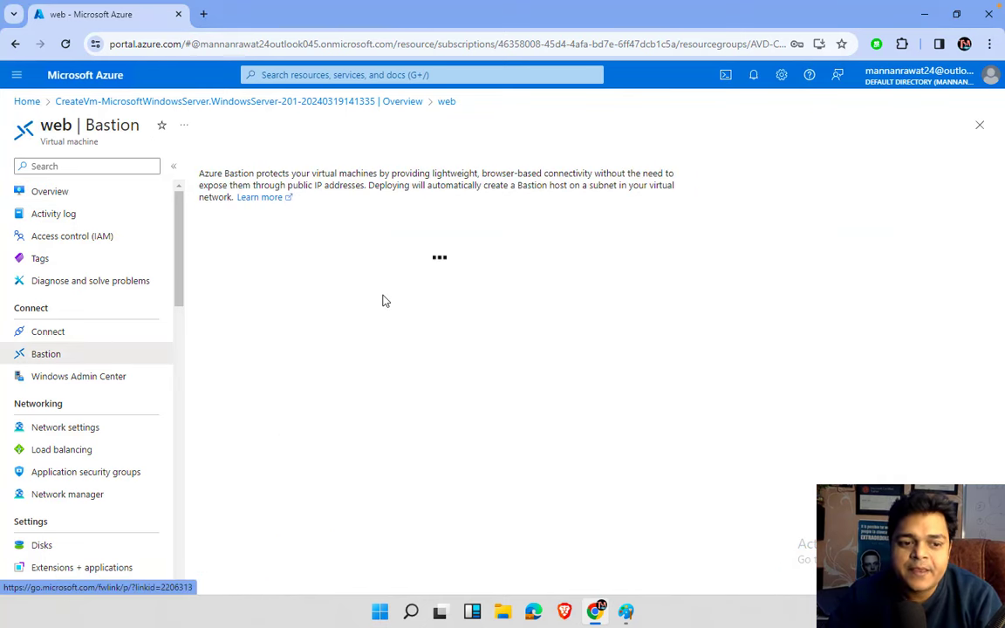
Step: Filter the sidebar with 'web' and deploy Bastion host bastion-v-net-bastion on bastion-v-net
type("web")
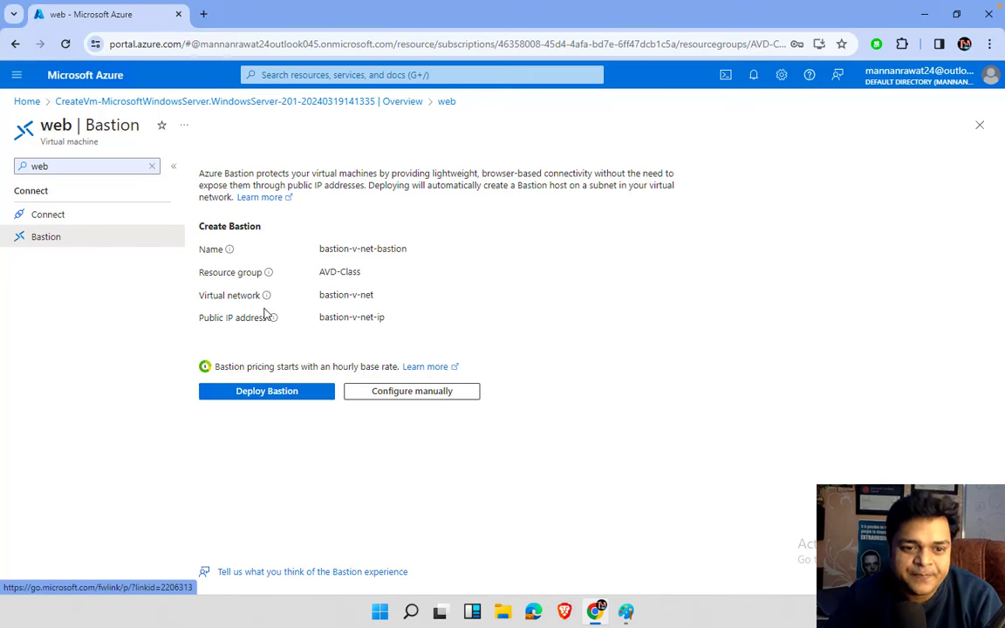
left_click(277, 400)
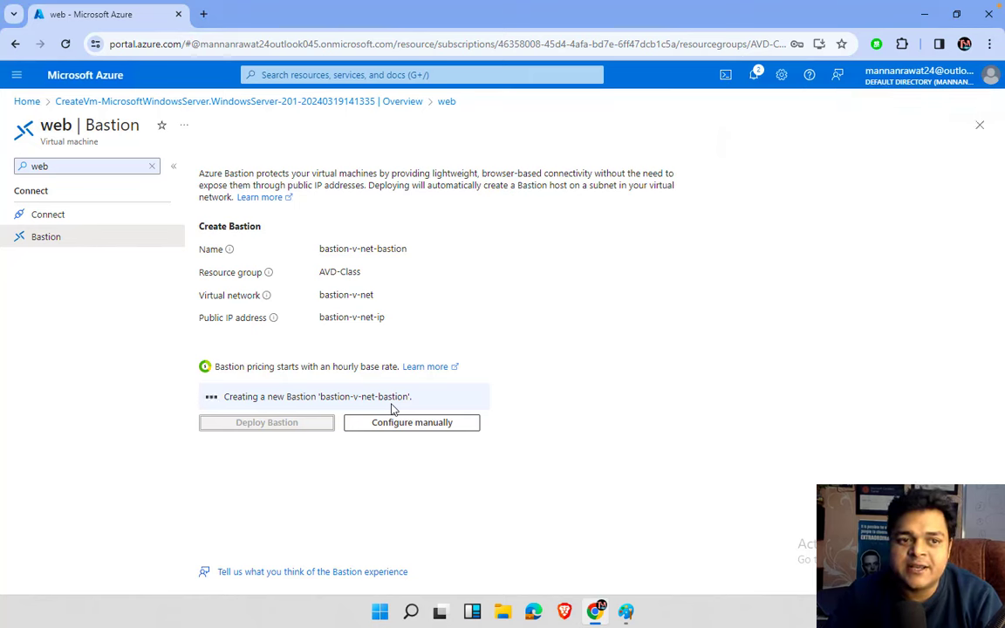
Step: Open the Azure portal home in a second browser tab
right_click(100, 78)
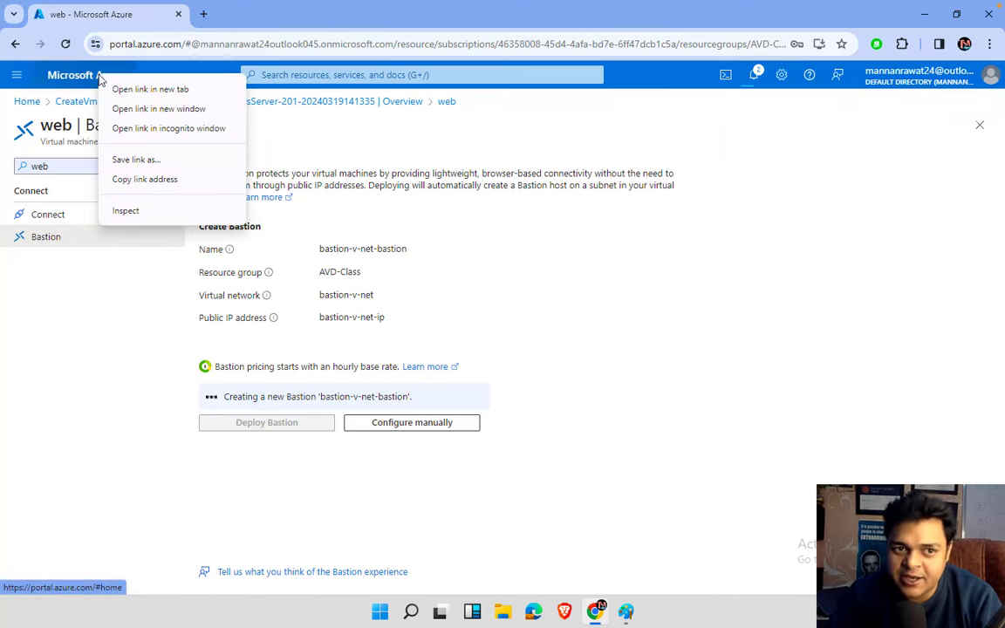
left_click(146, 89)
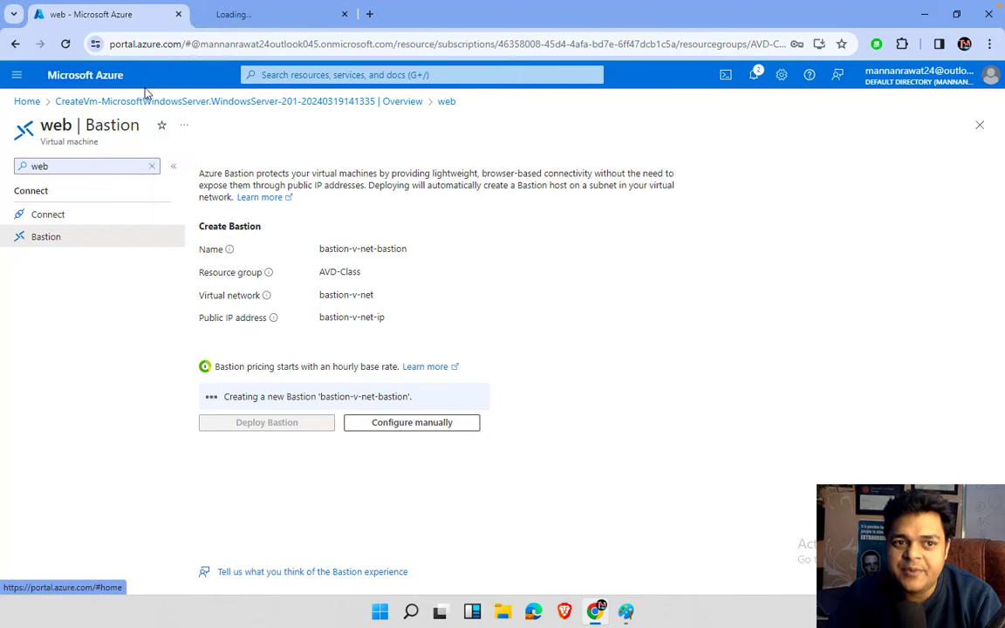
left_click(273, 15)
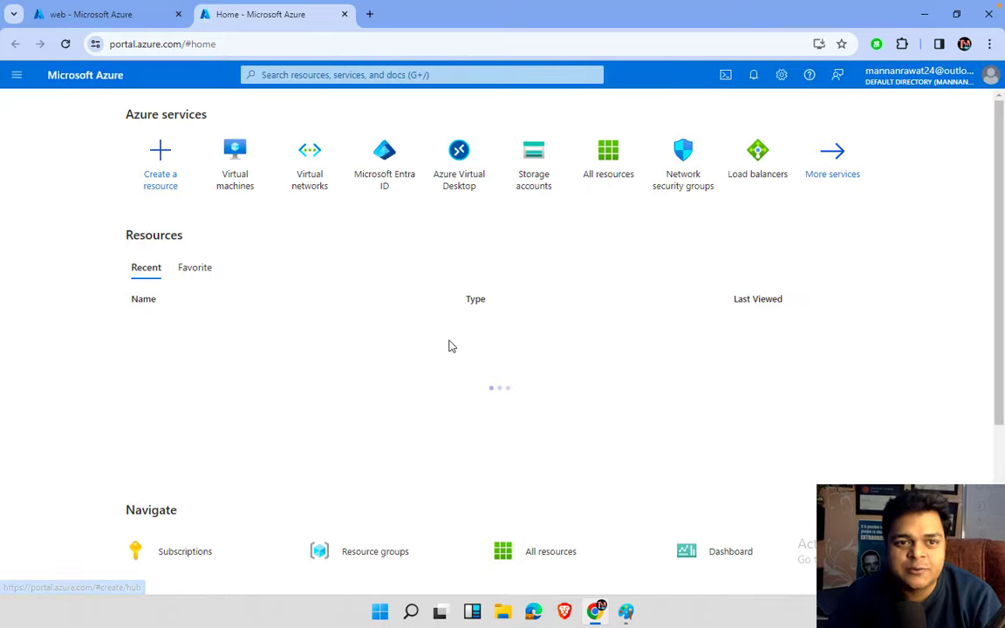
Step: Refresh bastion-v-net's subnets to confirm AzureBastionSubnet, then return to the Bastion page
left_click(297, 184)
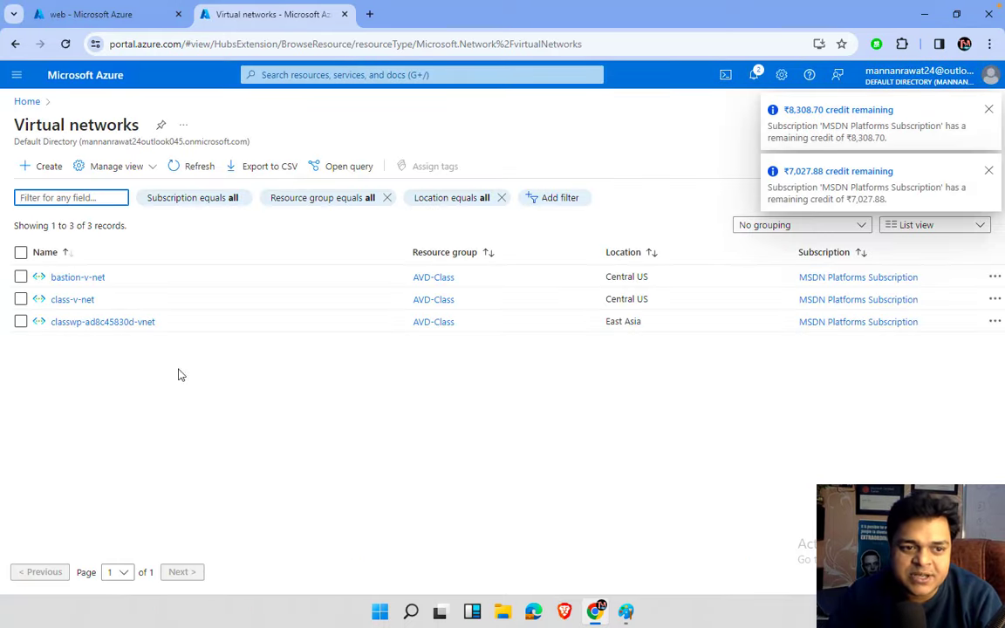
left_click(85, 278)
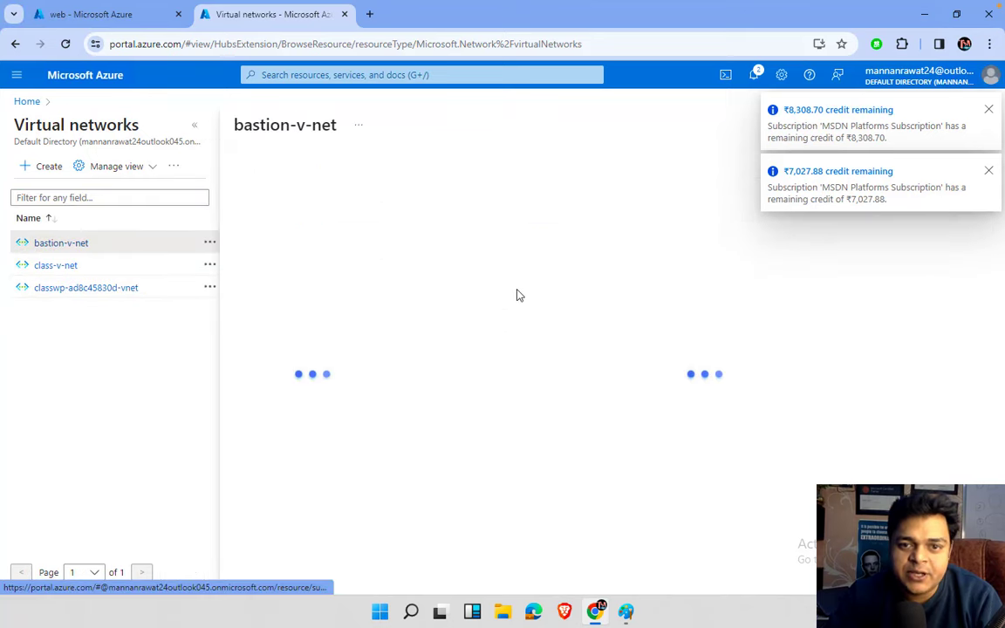
left_click(988, 109)
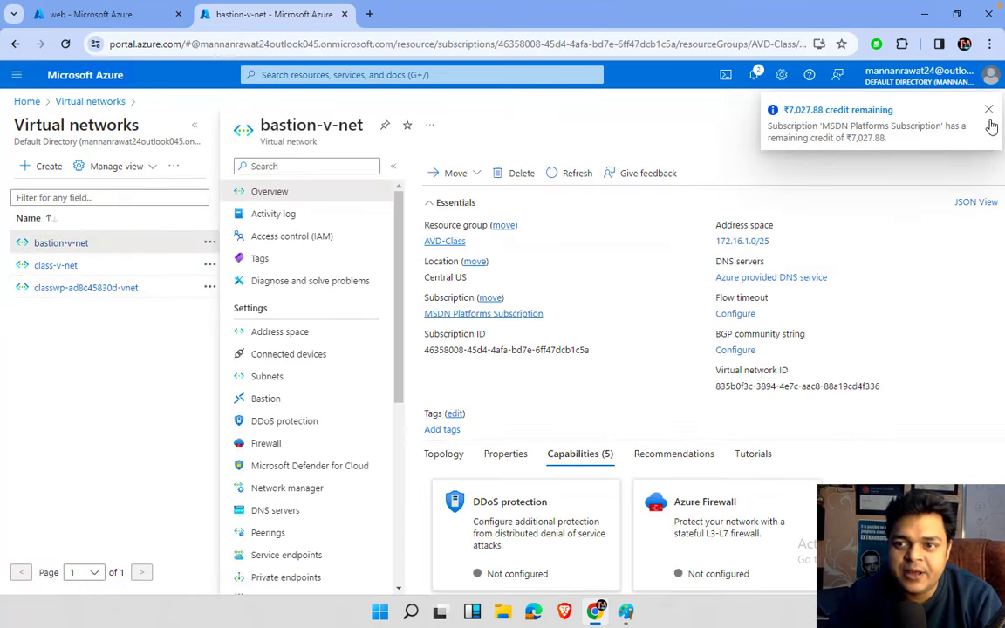
left_click(989, 110)
left_click(268, 382)
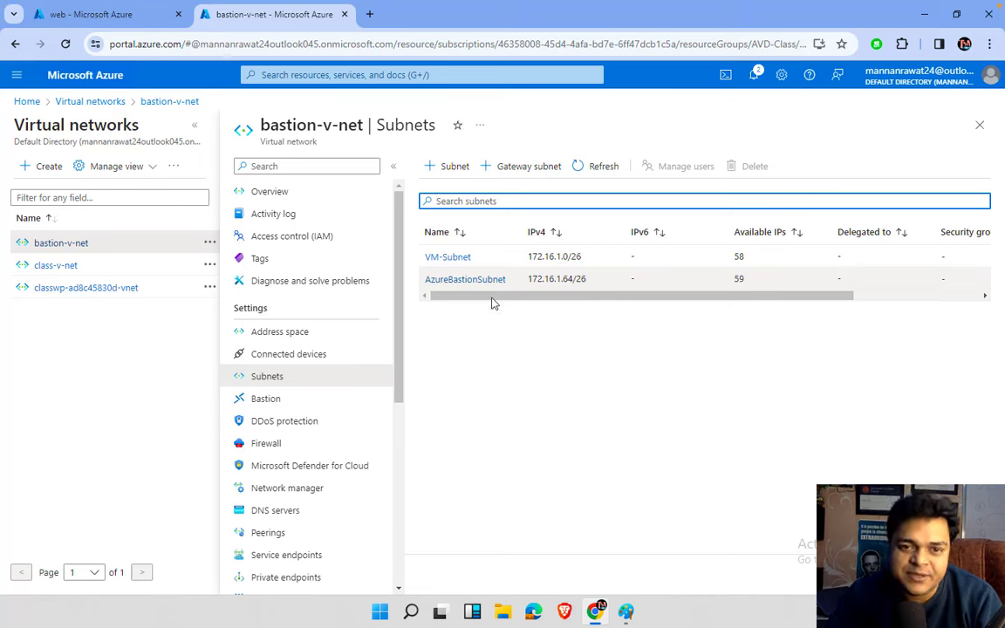
left_click(587, 170)
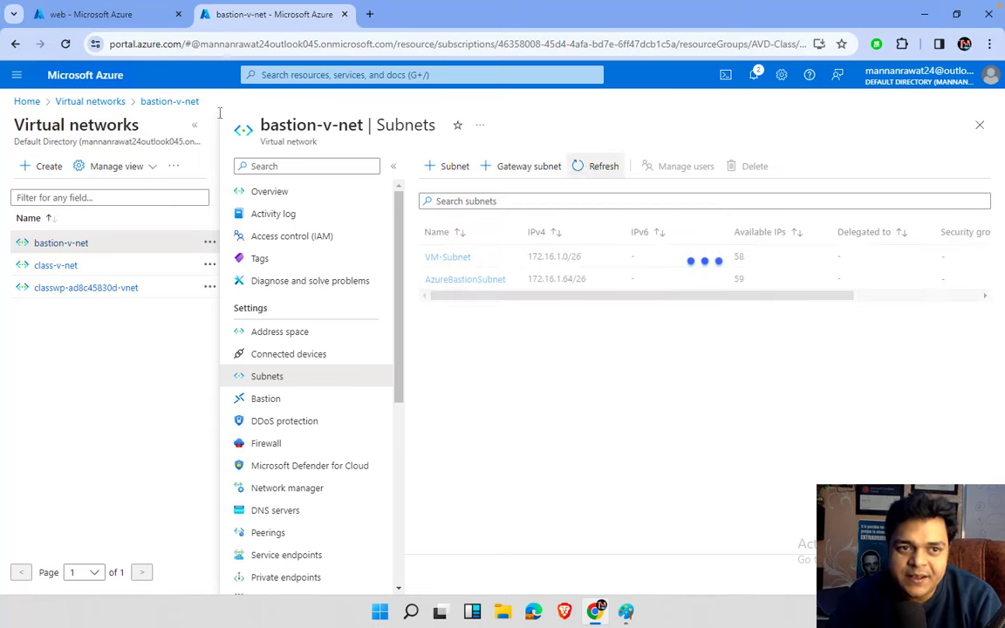
left_click(127, 20)
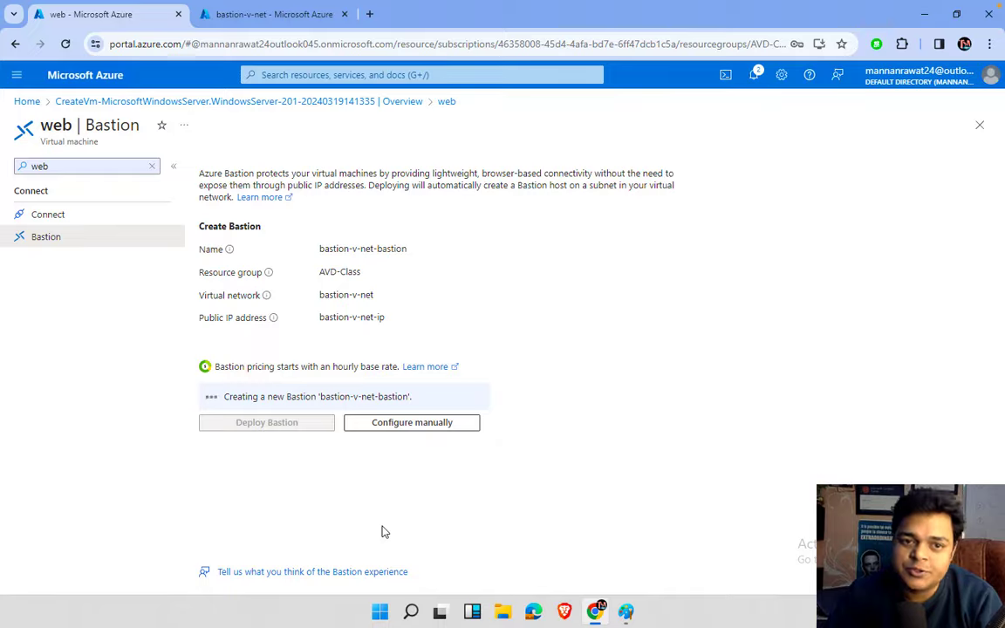
Step: Switch between the Mac desktop and the Windows VM while bastion-v-net-bastion finishes provisioning
key("ctrl+Left")
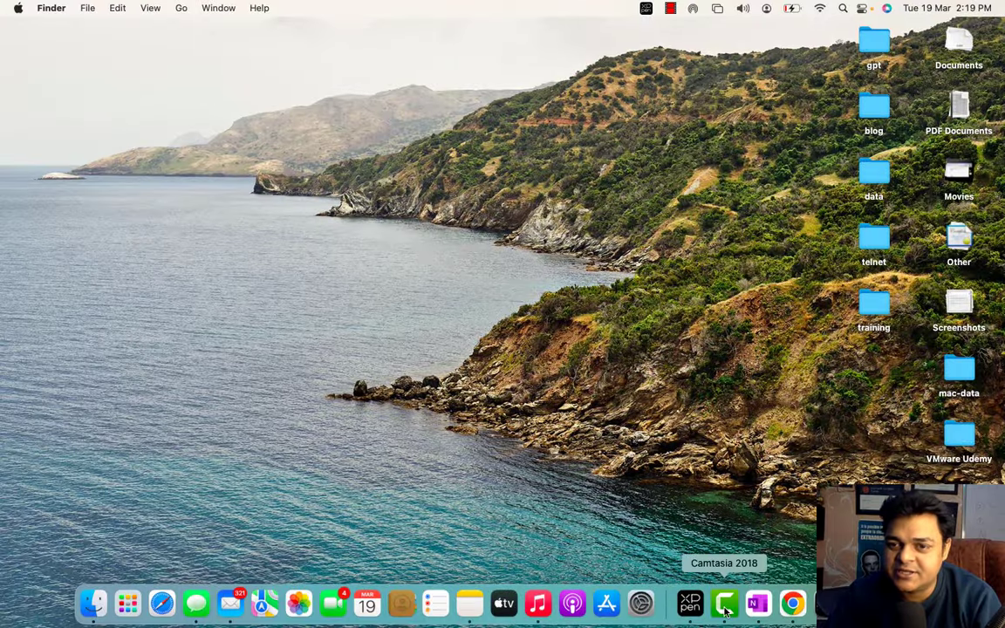
key("ctrl+Right")
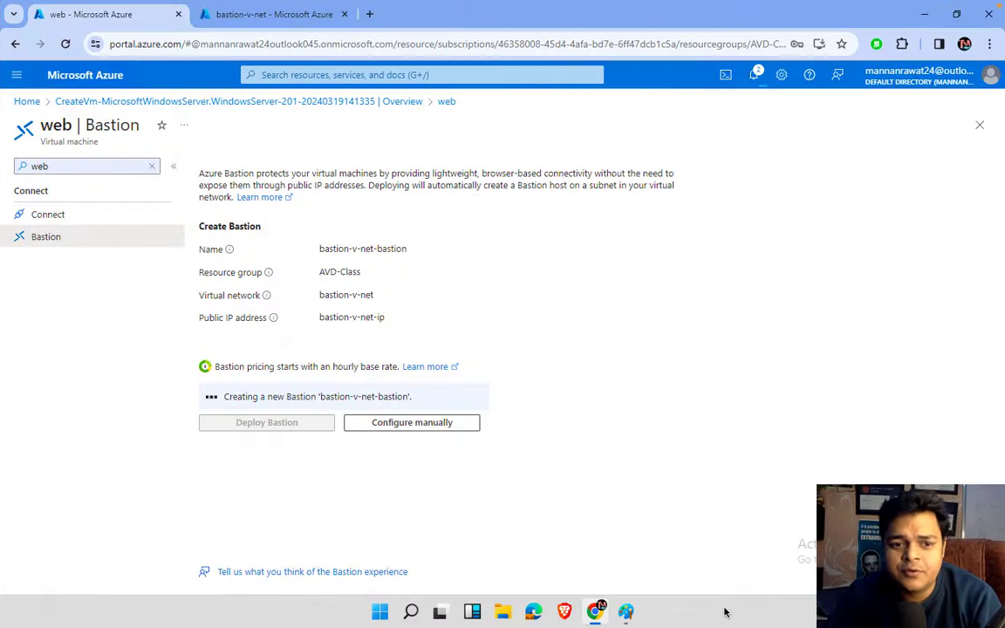
key("ctrl+Left")
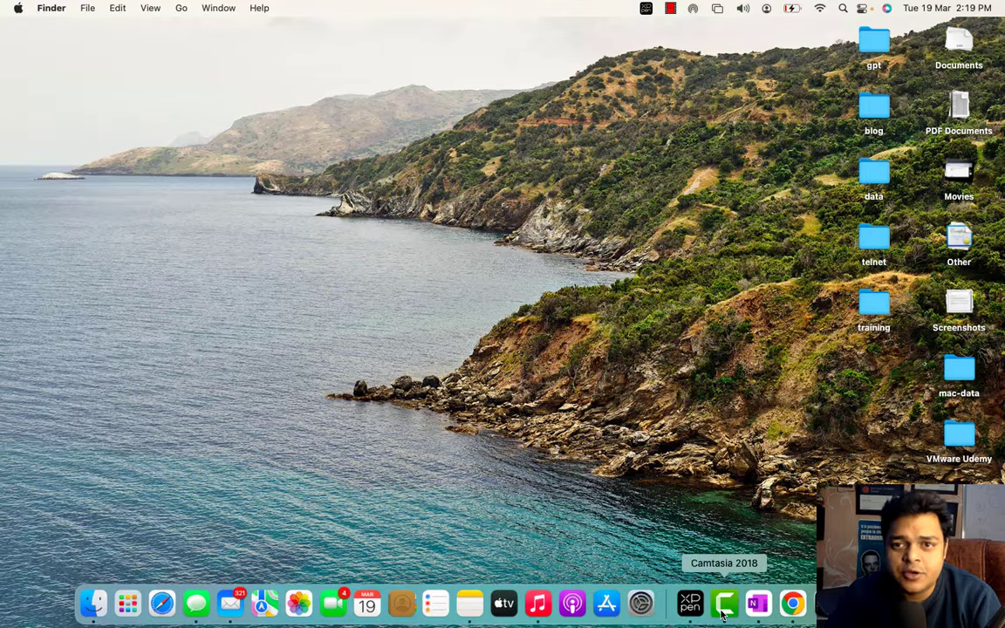
right_click(722, 615)
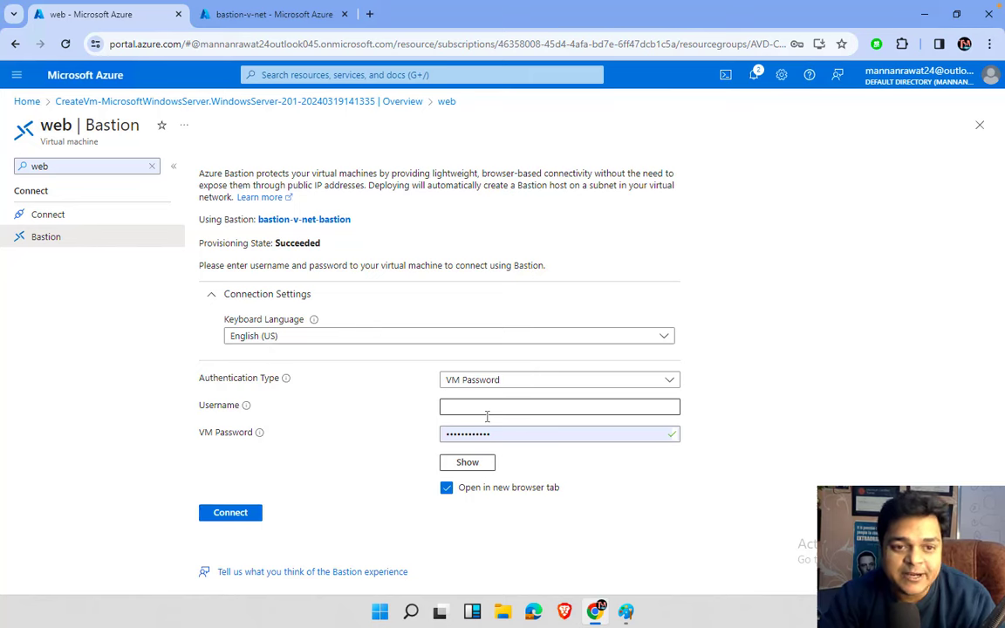
Step: Sign in as 'web' with the saved password and connect to the VM via Bastion
left_click(459, 406)
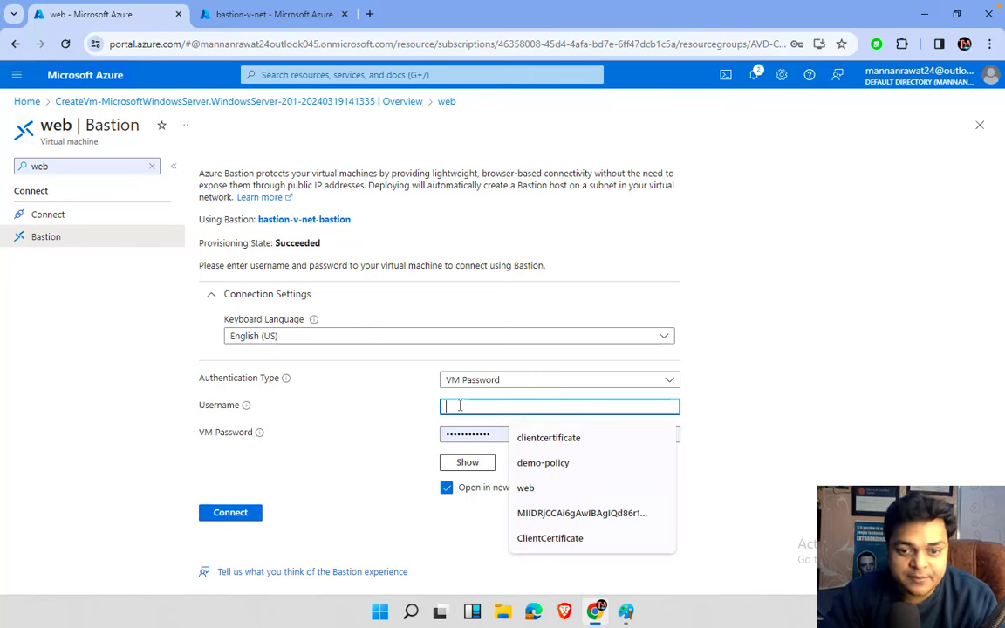
type("web")
left_click(525, 437)
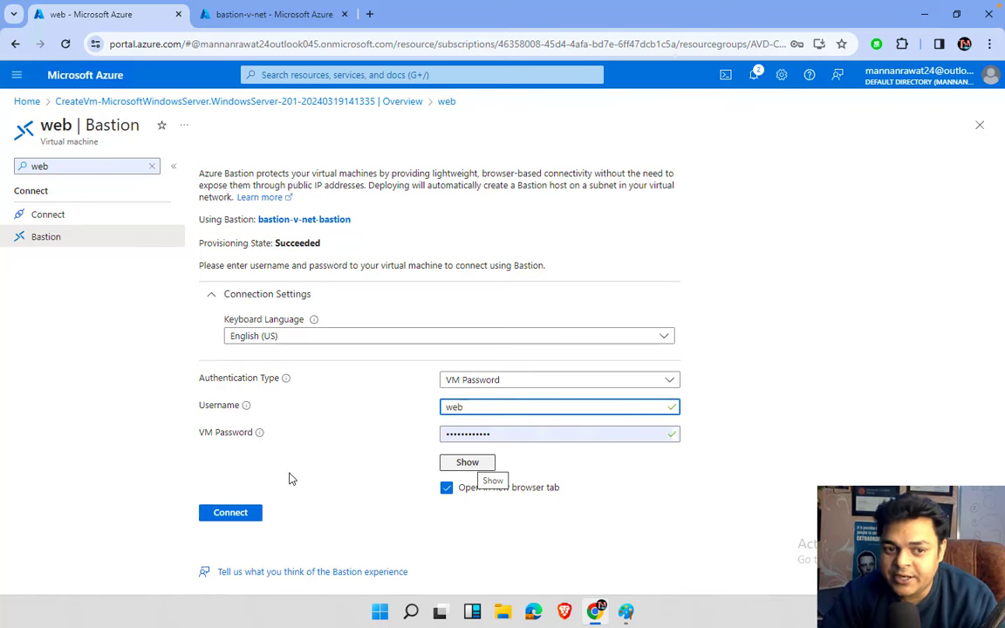
left_click(228, 513)
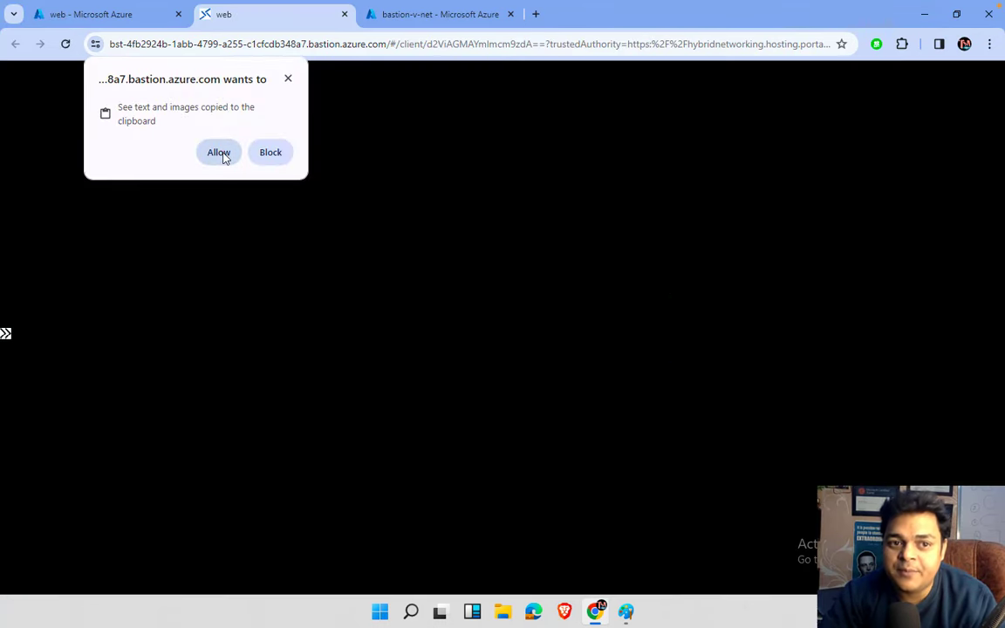
Step: Allow clipboard sharing so the Bastion session signs in to the web VM's Windows desktop
left_click(219, 153)
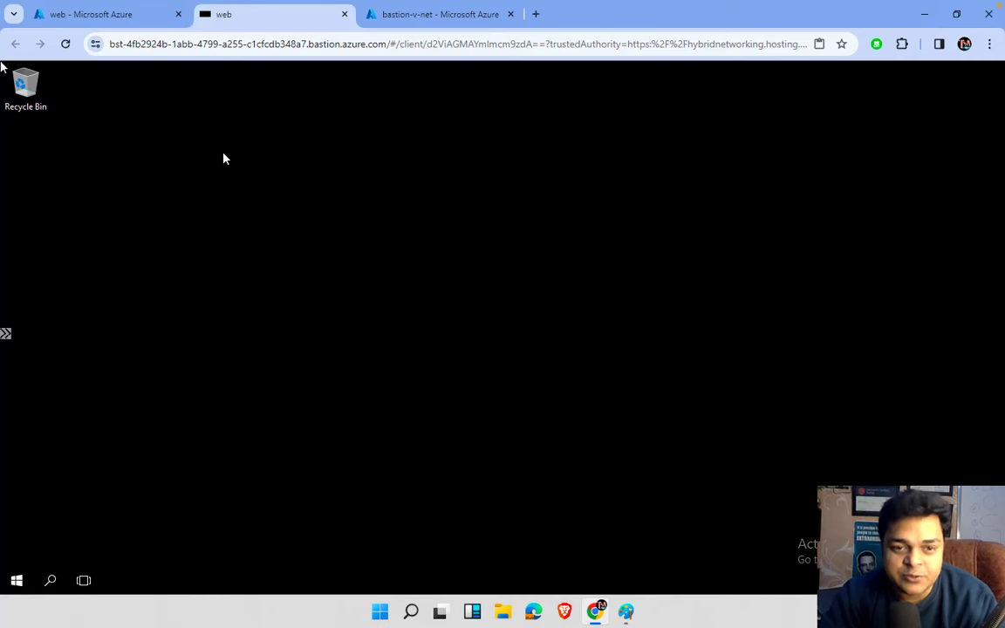
Step: Close the Bastion tab and return via the deployment to the web VM's Overview showing 40.78.176.238
left_click(345, 15)
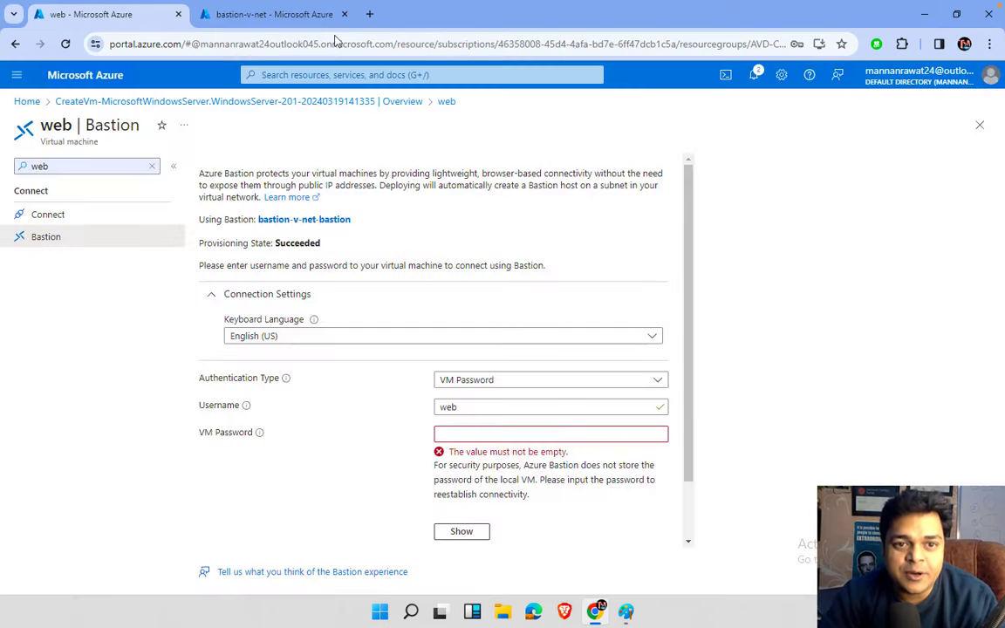
left_click(93, 103)
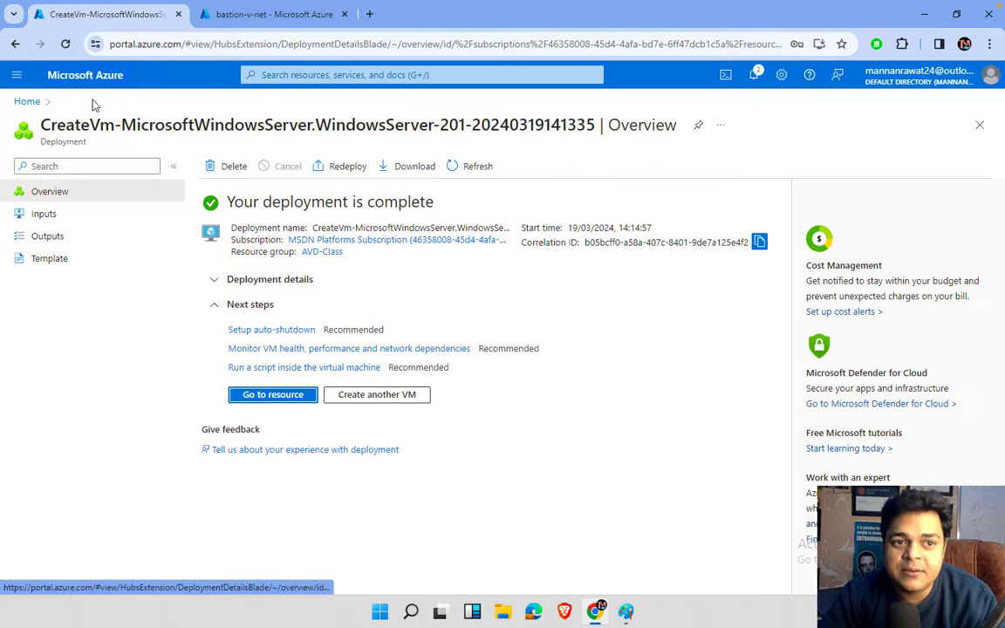
left_click(273, 398)
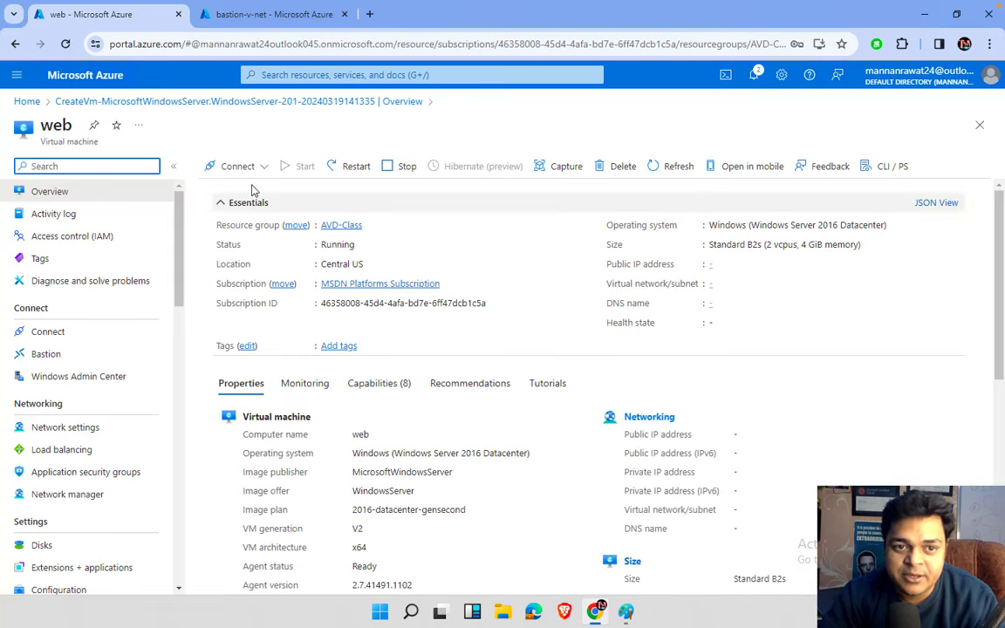
left_click(245, 169)
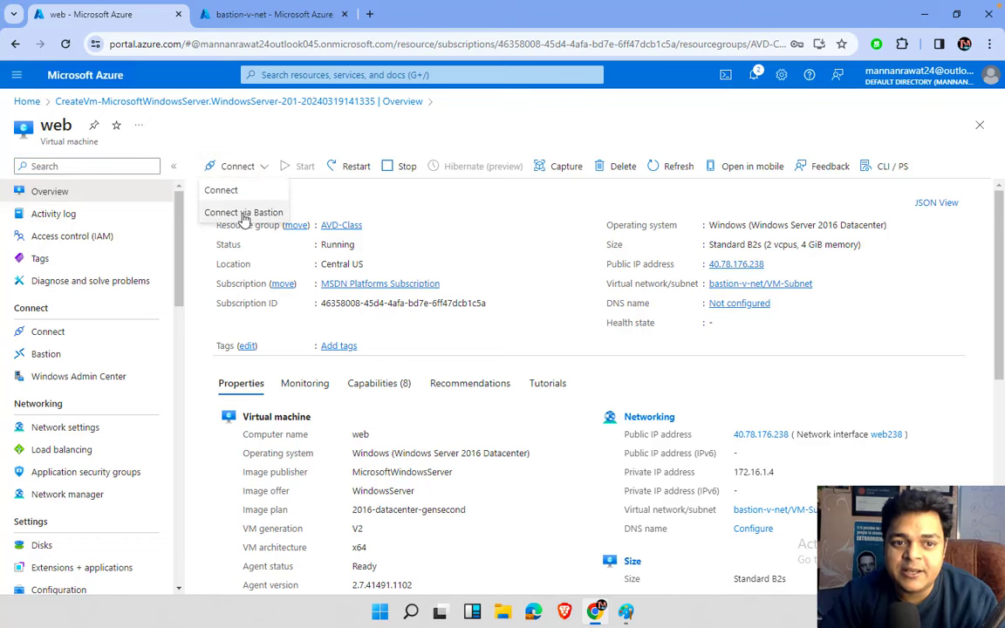
left_click(245, 214)
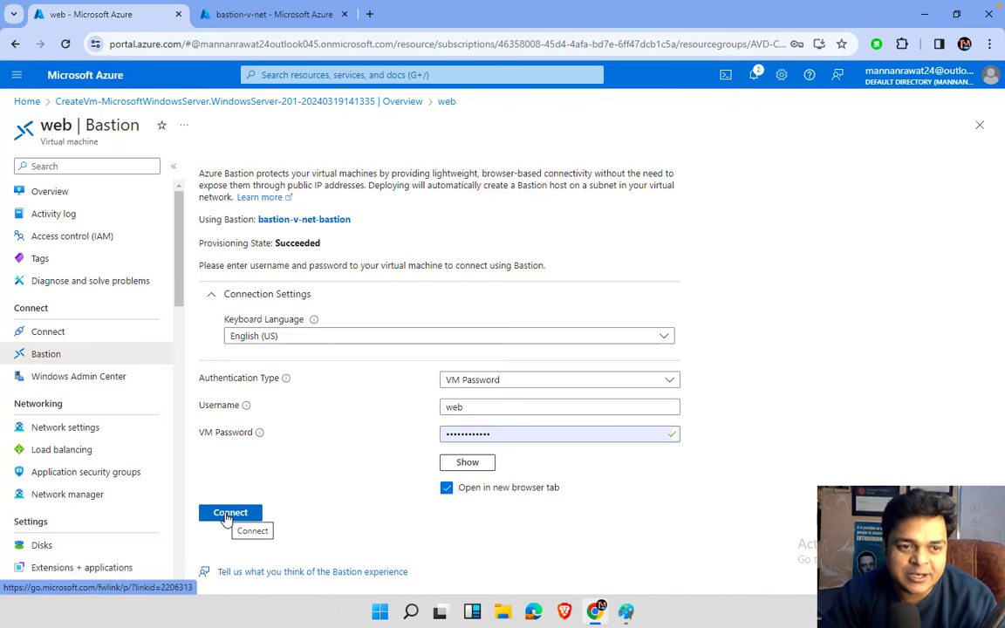
left_click(59, 195)
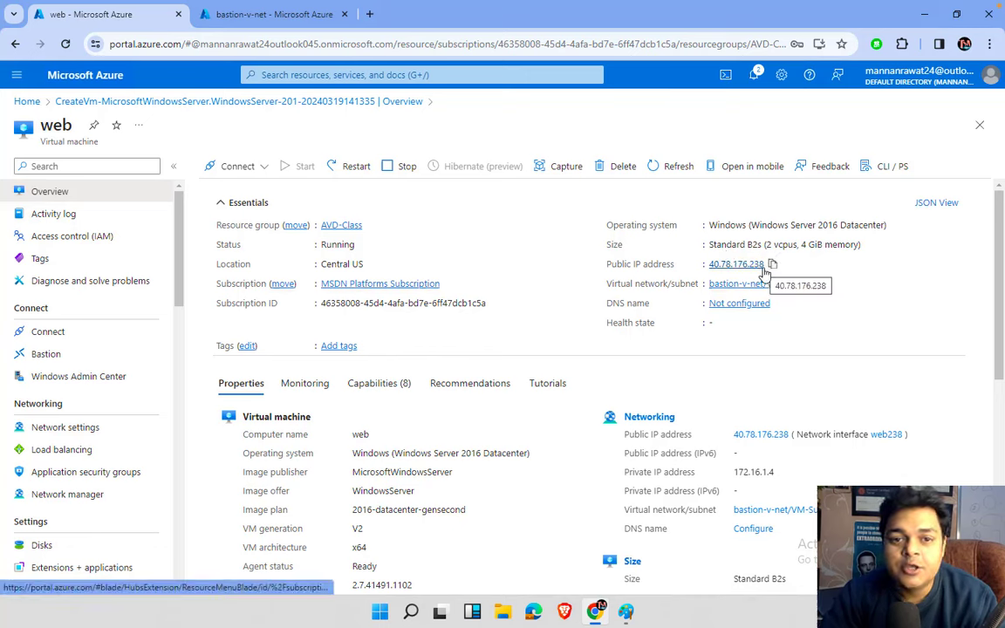
left_click(66, 427)
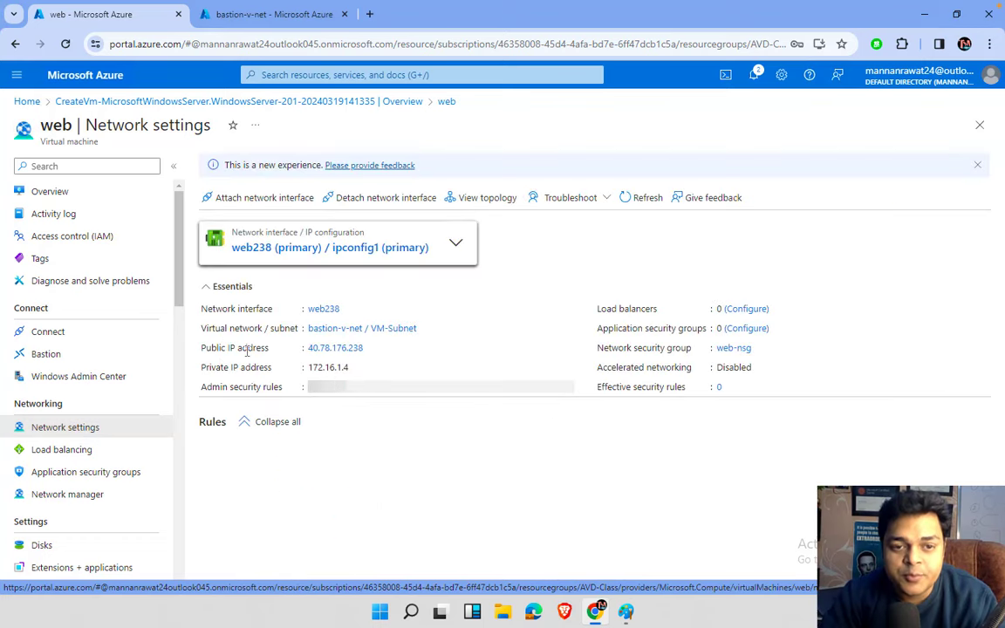
left_click(316, 250)
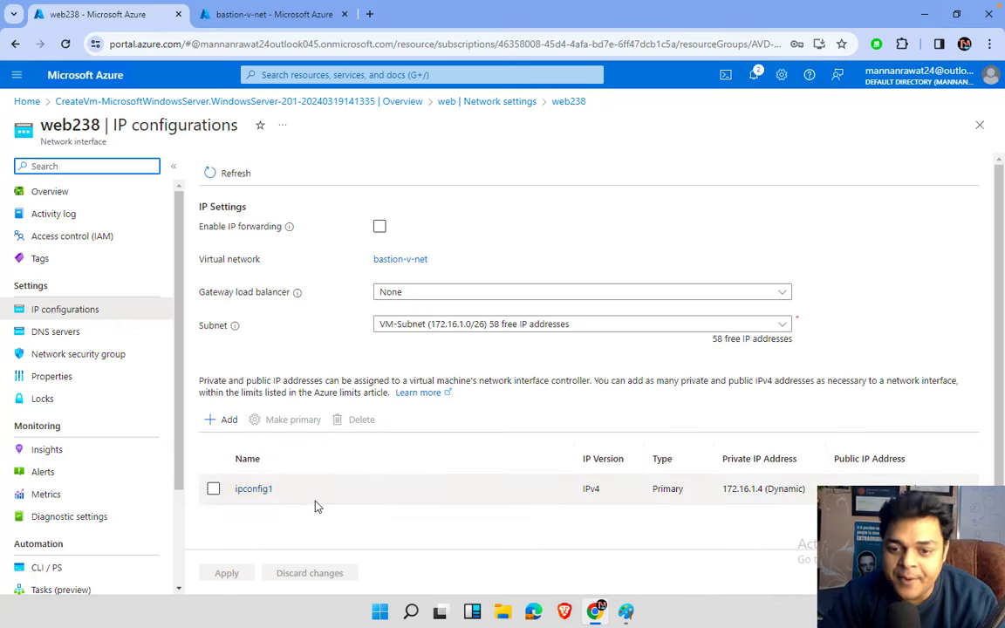
left_click(255, 490)
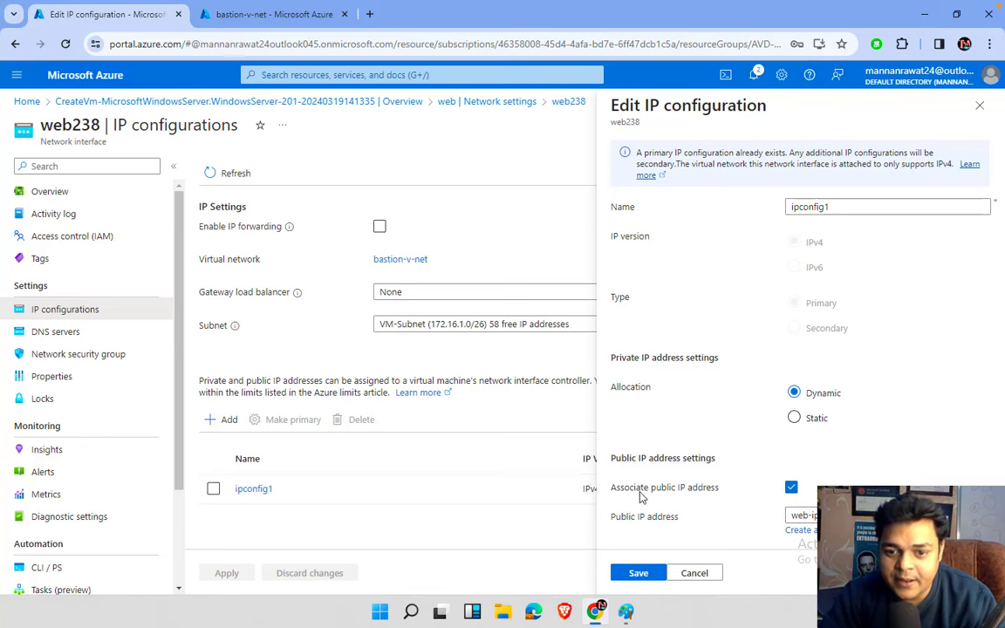
left_click(689, 574)
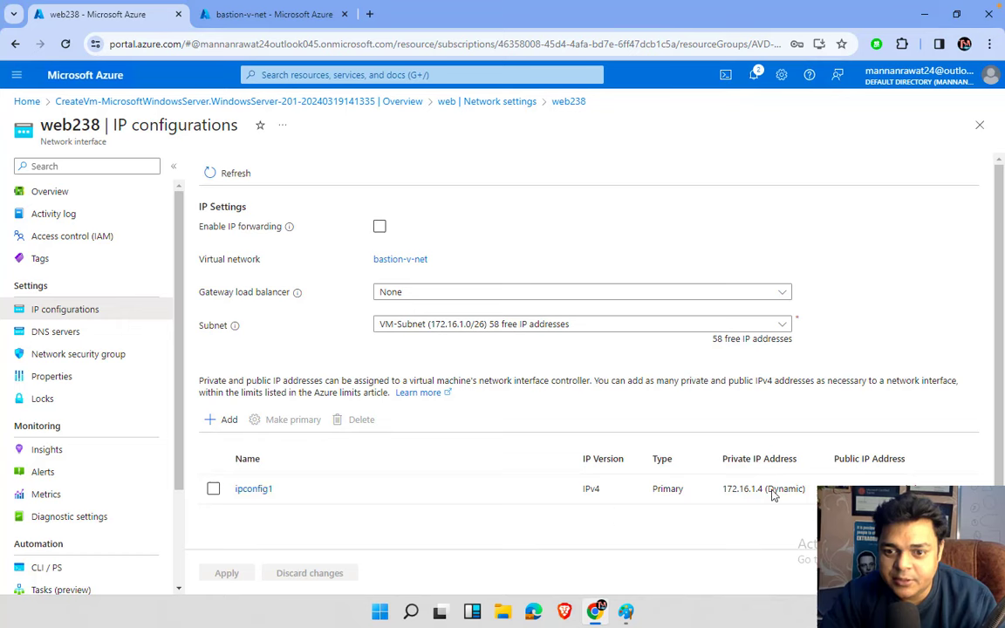
left_click(246, 493)
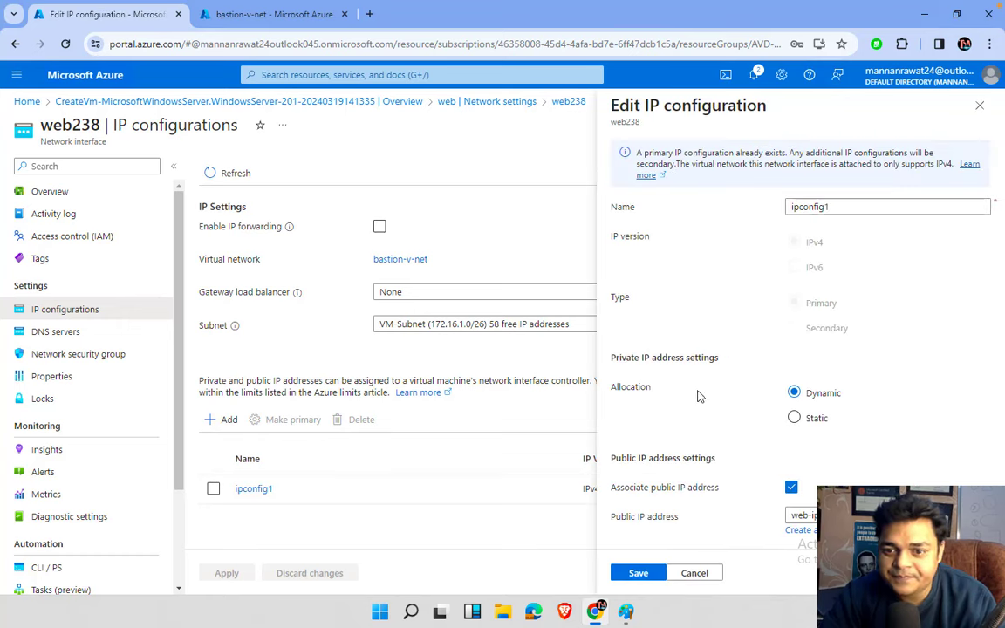
left_click(881, 516)
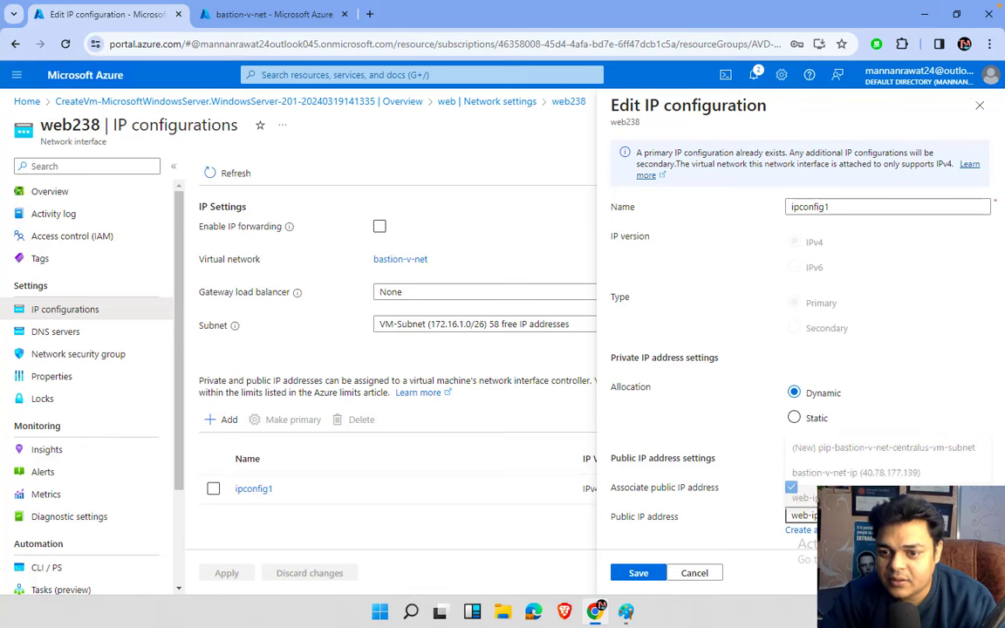
left_click(777, 468)
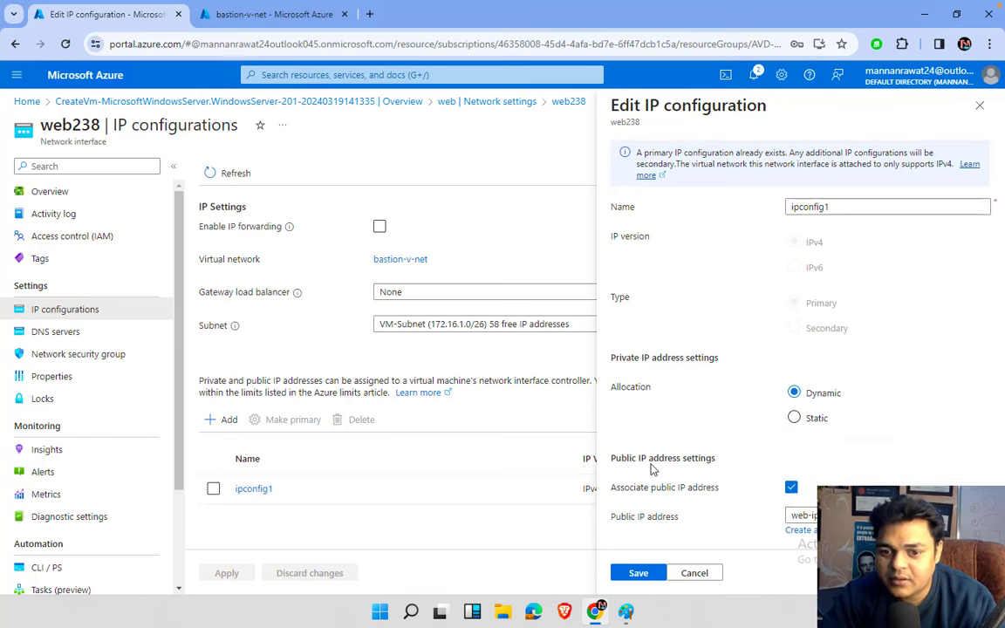
left_click(706, 574)
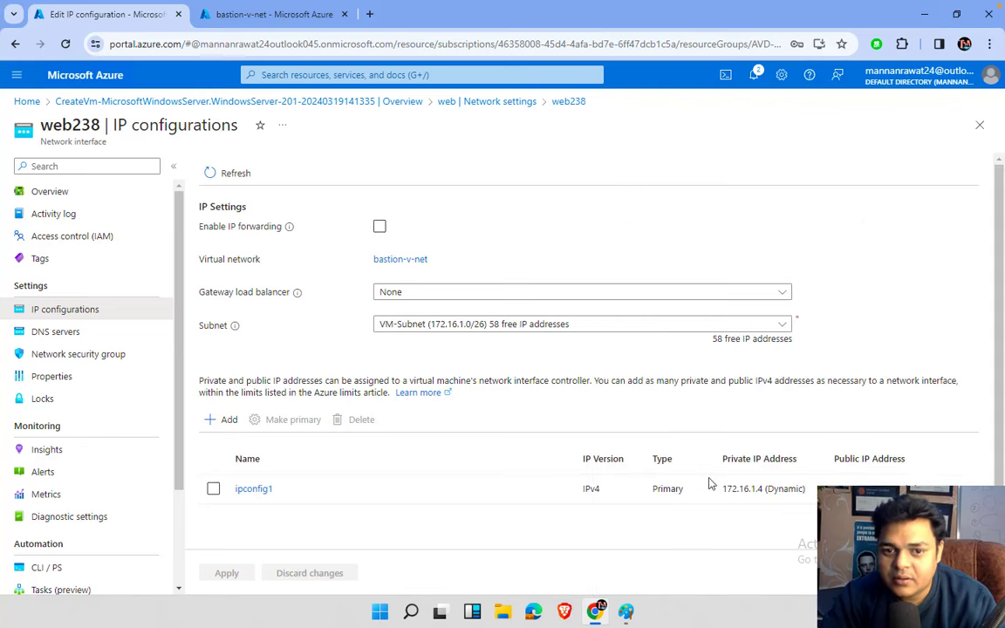
left_click(978, 125)
scroll(378, 332, "down", 2)
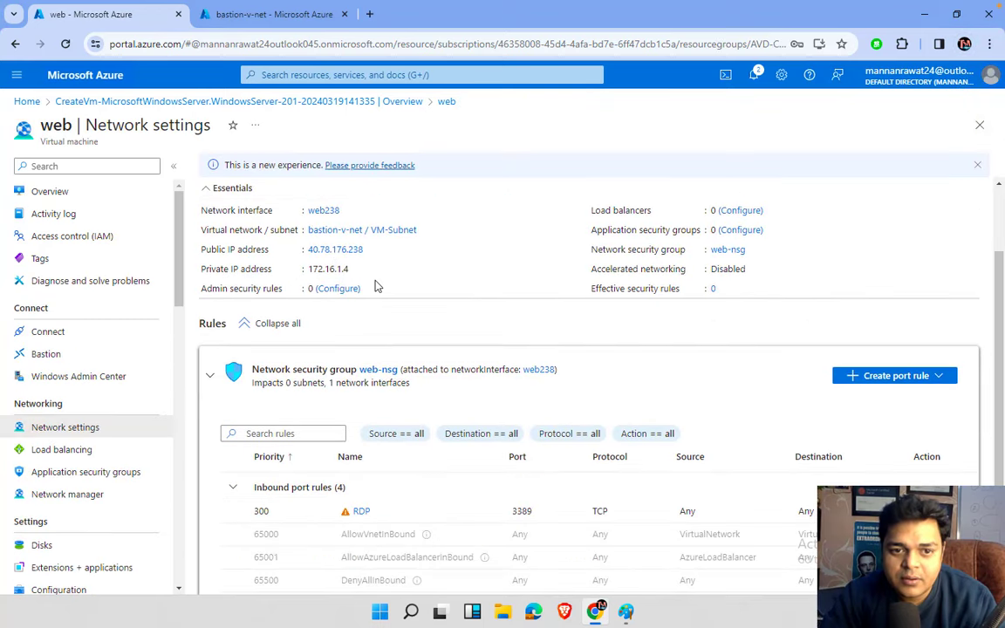
Step: Dissociate web-ip from the web238 network interface, then open Virtual machines from Home
left_click(332, 251)
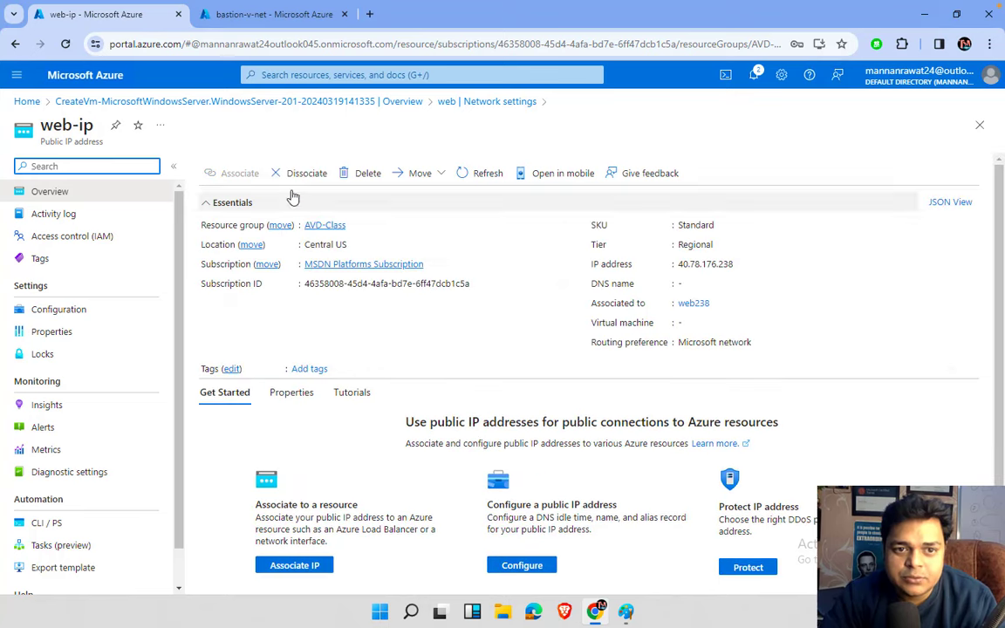
left_click(296, 173)
left_click(620, 429)
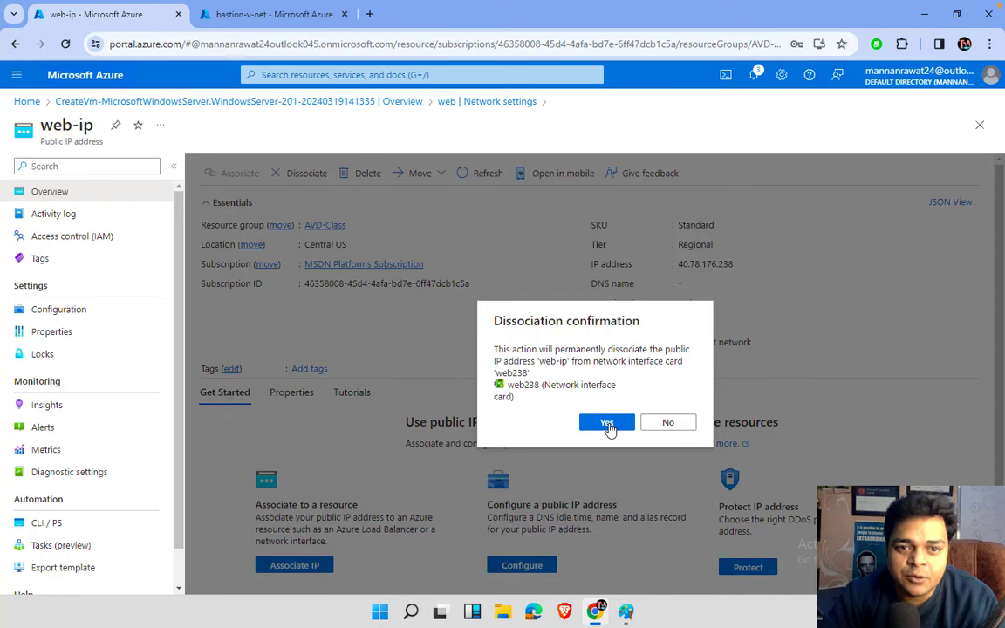
left_click(607, 425)
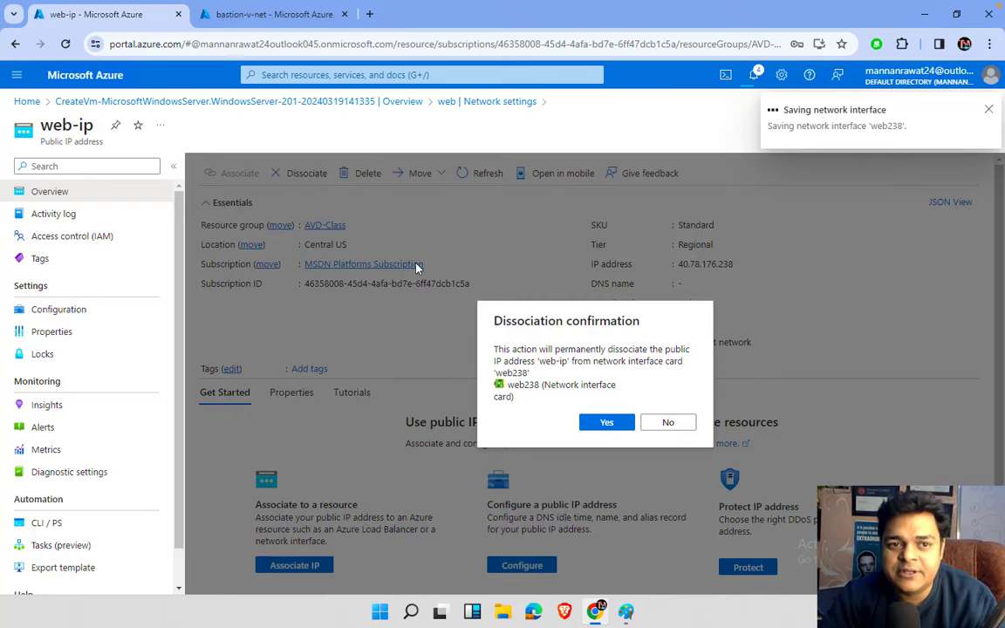
left_click(75, 76)
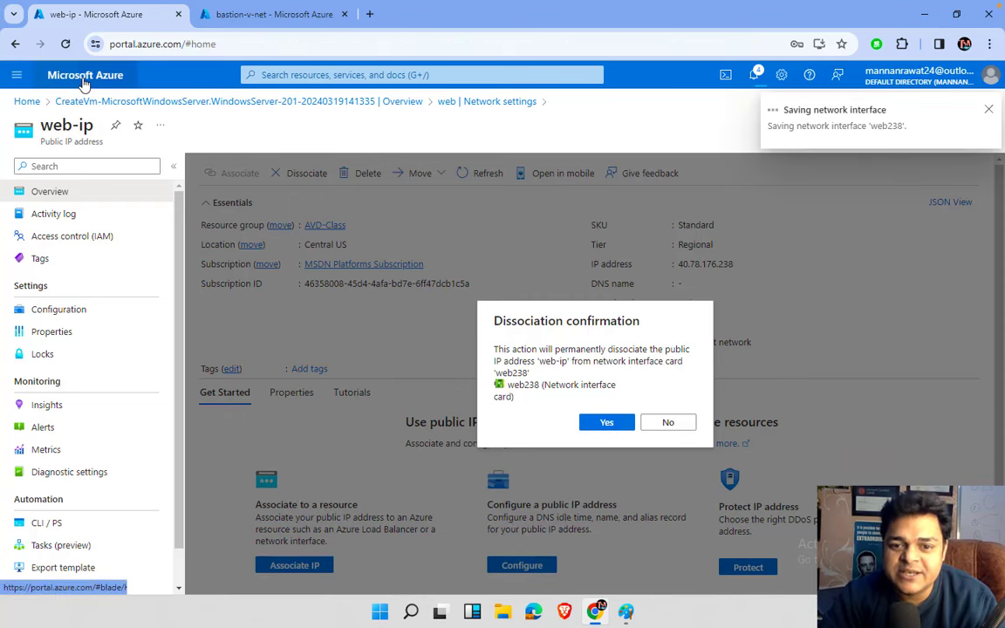
left_click(232, 190)
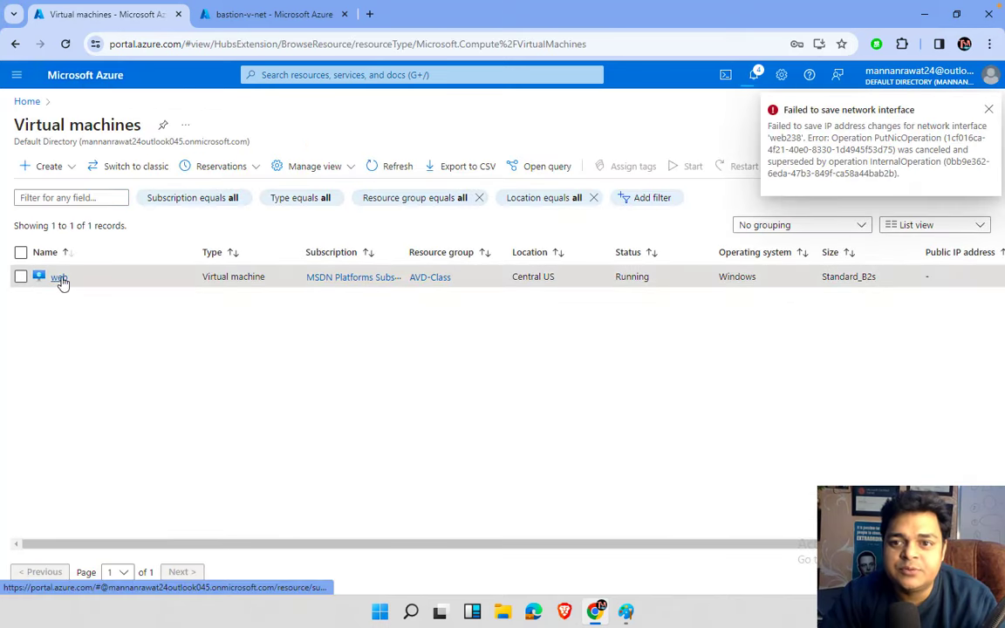
Step: Open the web VM and launch a new Bastion session through Connect via Bastion
left_click(58, 277)
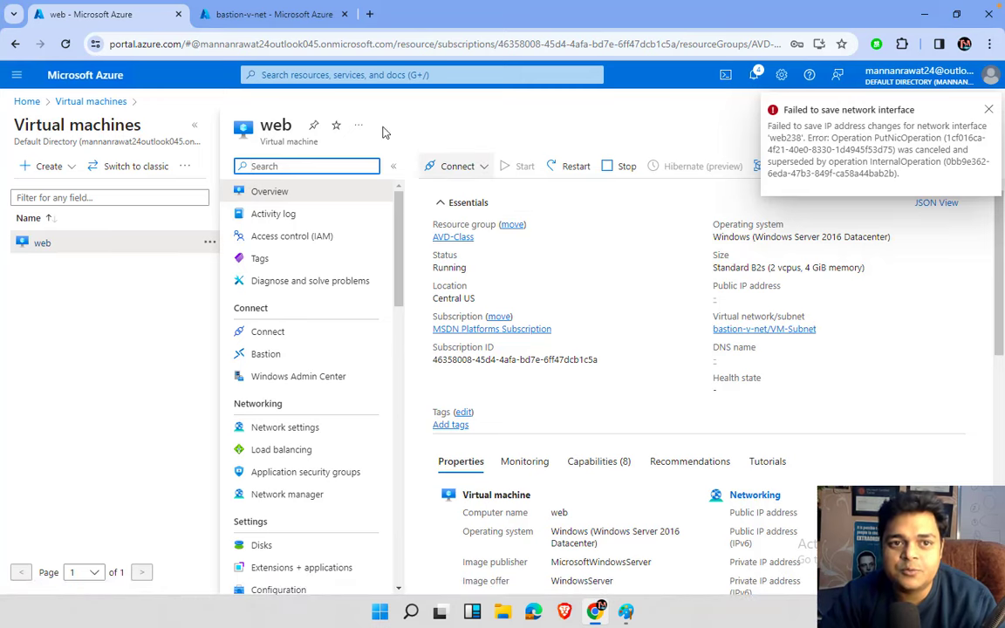
left_click(282, 19)
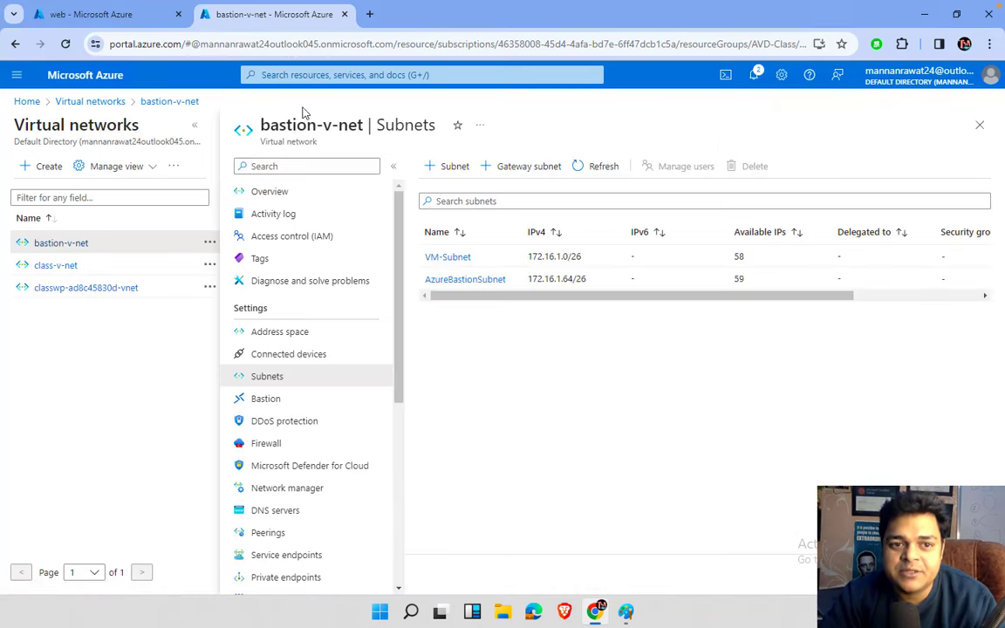
left_click(124, 25)
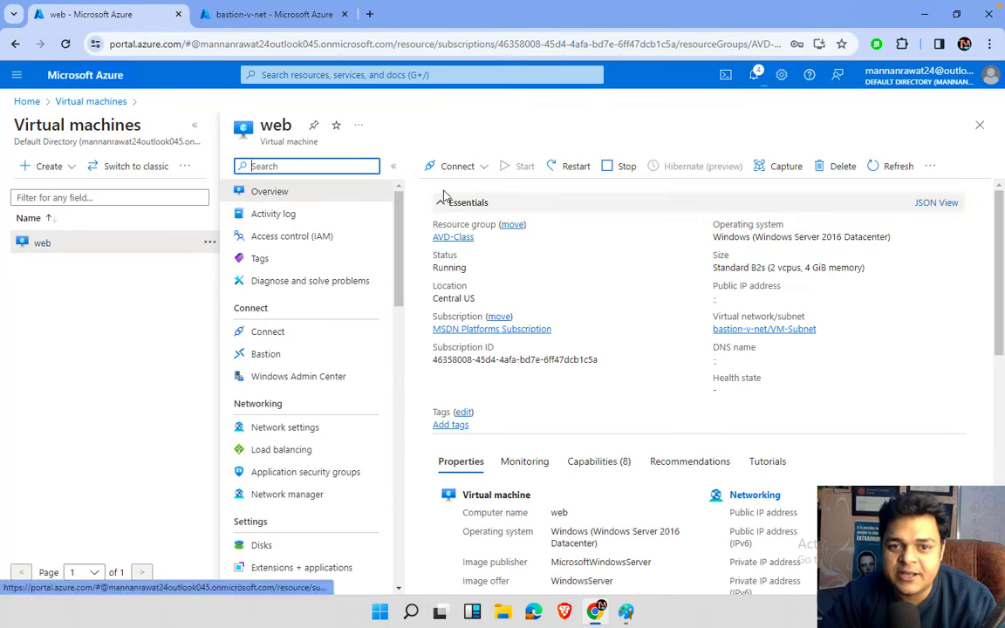
left_click(469, 166)
left_click(460, 213)
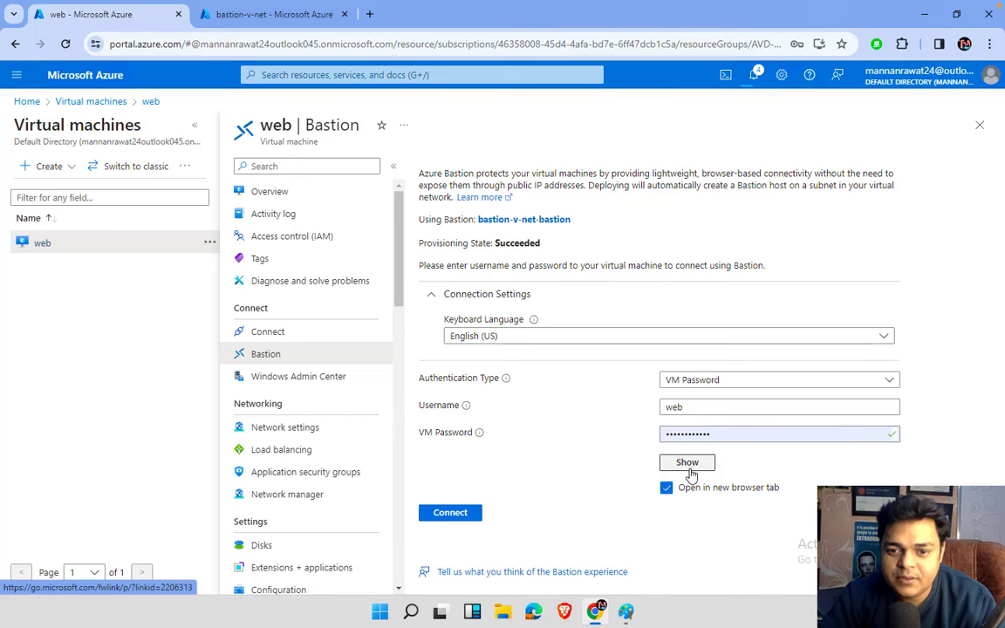
left_click(451, 514)
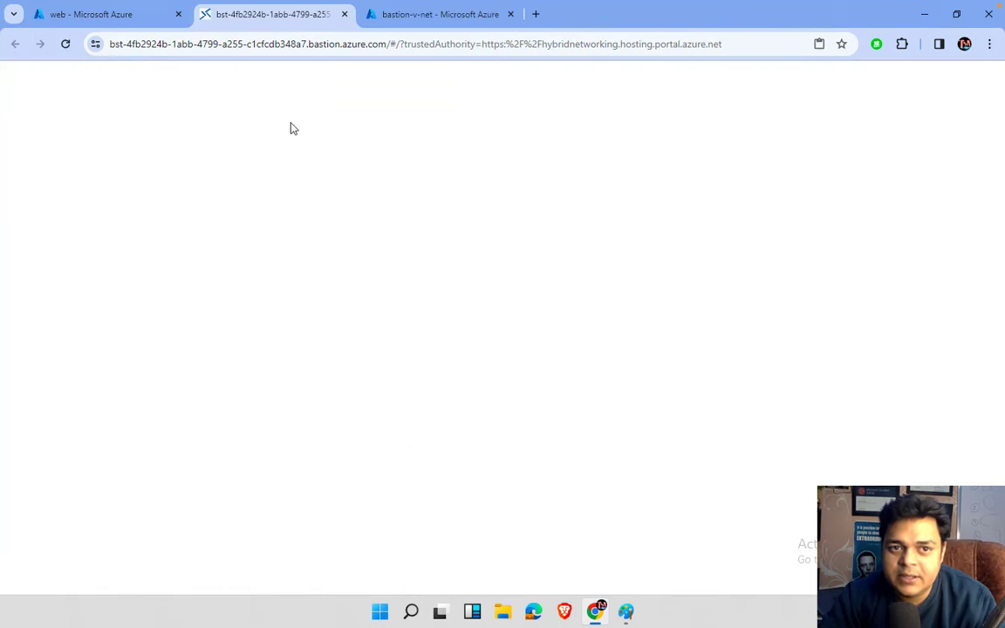
Step: Return through the Virtual machines list to the web VM's Overview, now without a public IP
left_click(98, 14)
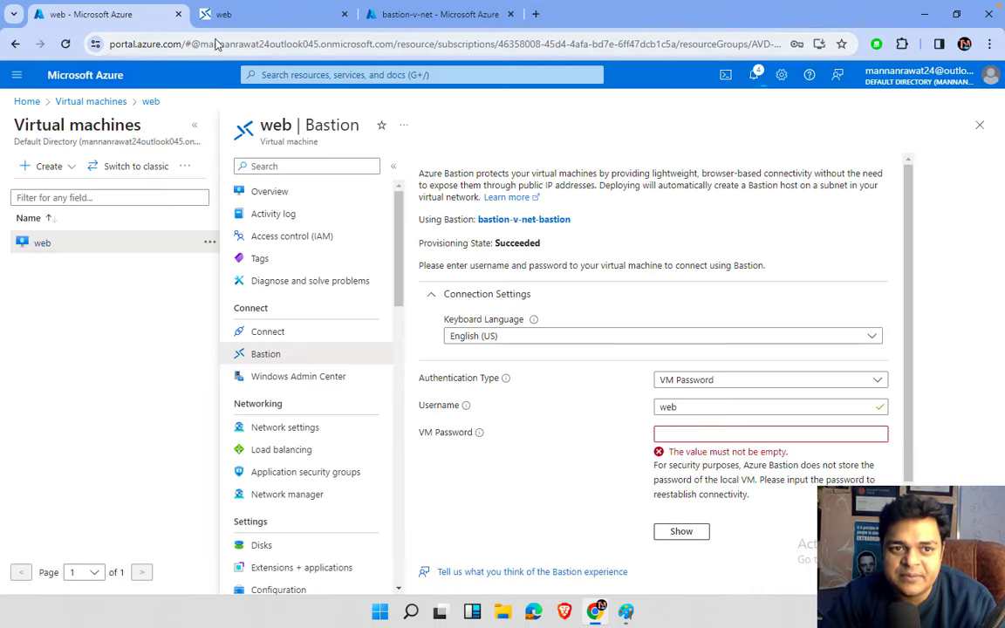
left_click(254, 17)
left_click(98, 14)
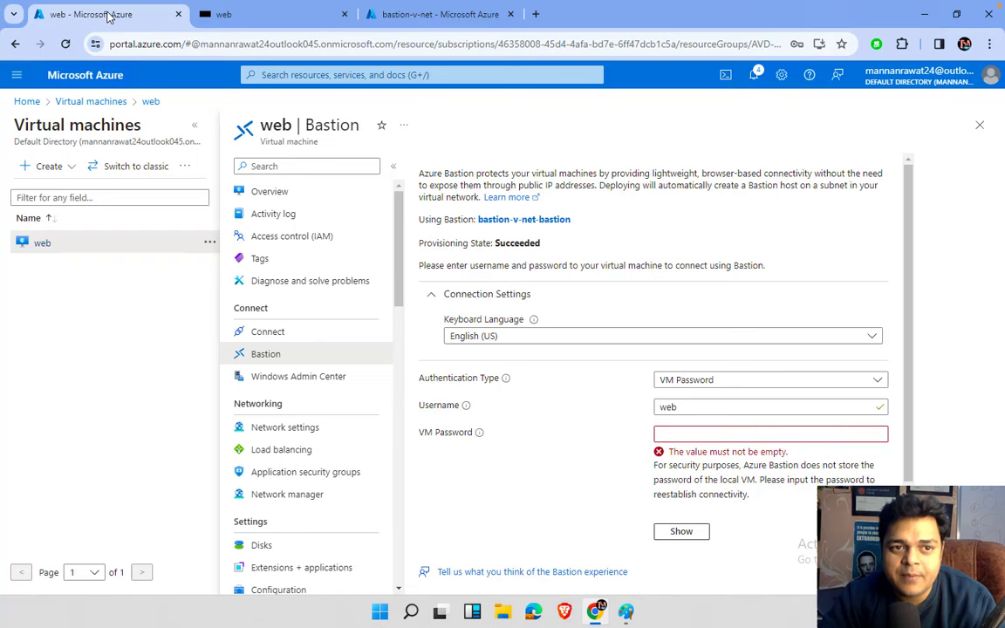
left_click(107, 102)
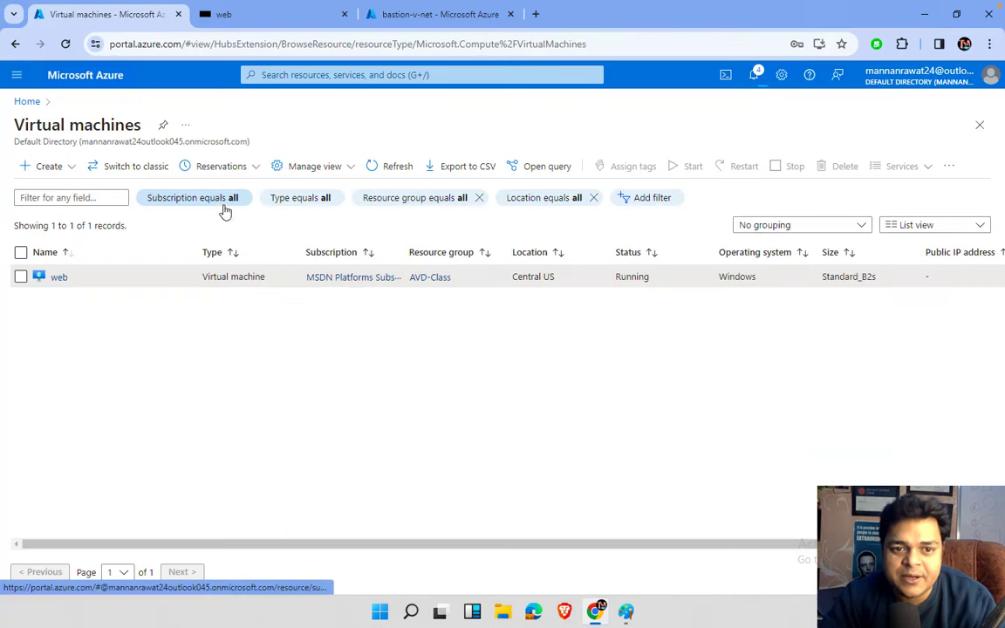
left_click(57, 277)
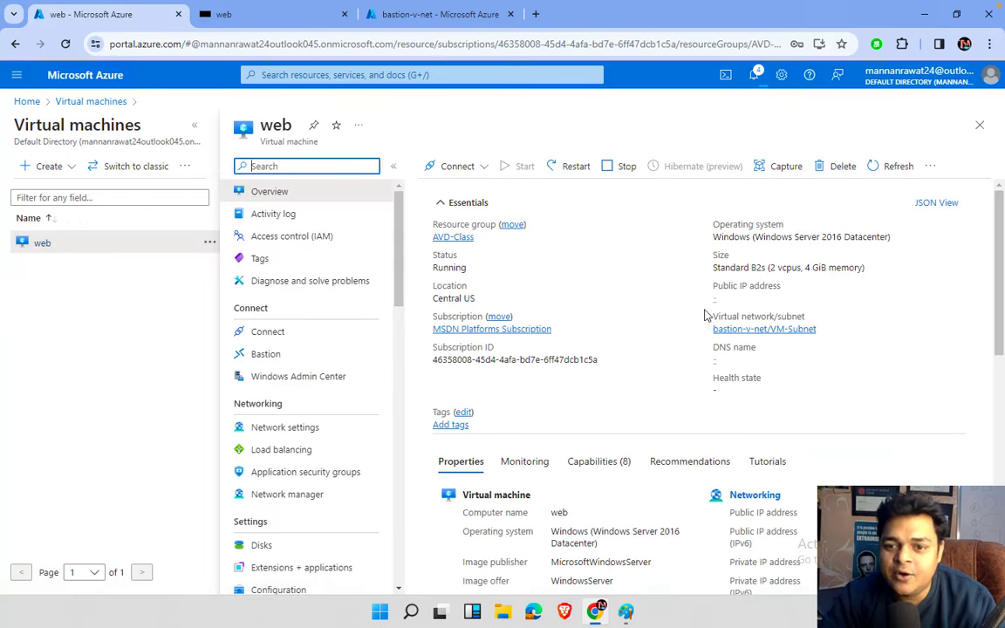
Step: Switch to the 'web' Bastion tab showing the VM's Server Manager dashboard
left_click(281, 22)
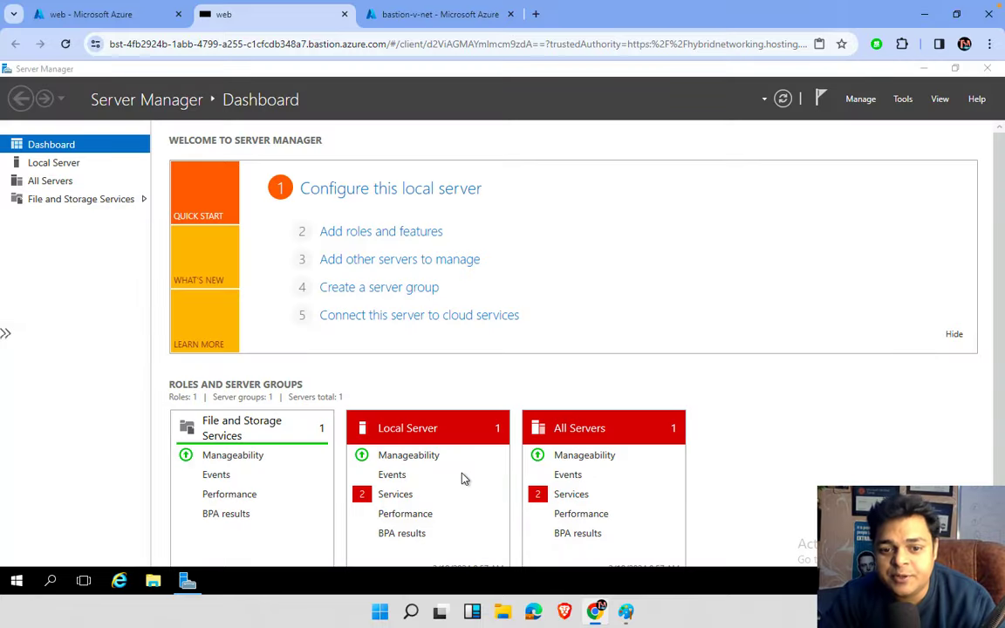
Step: Switch Spaces with Ctrl+Left to return to the macOS desktop
key("ctrl+Left")
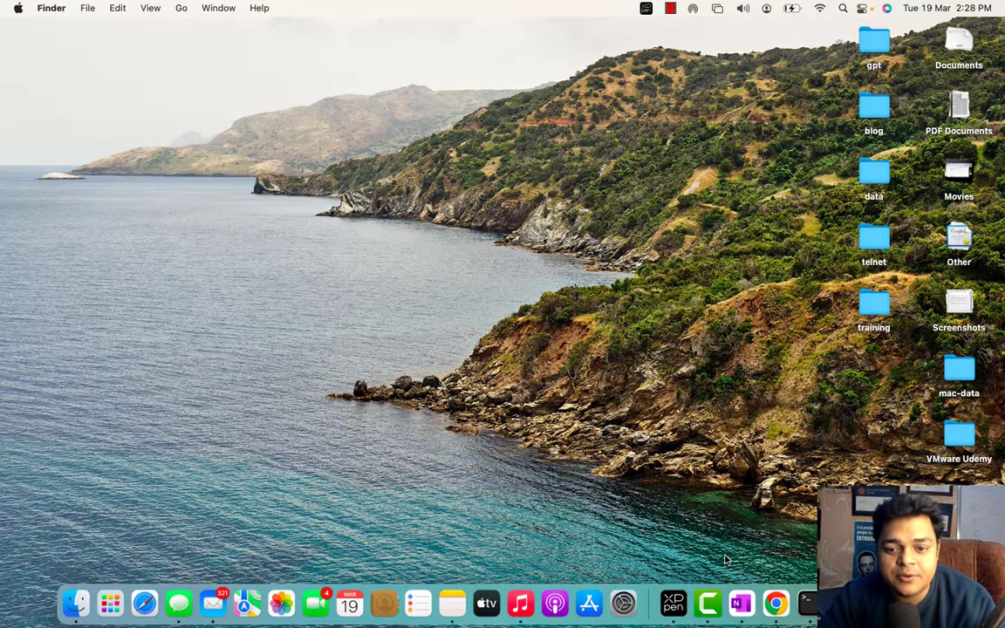